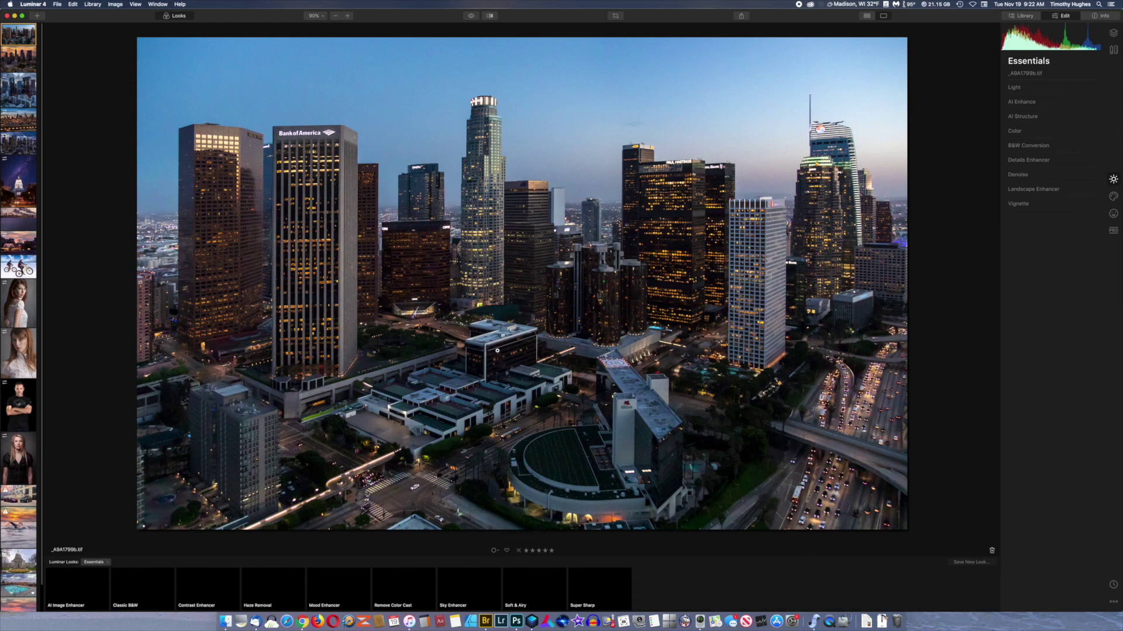
Replace the sky using AI Sky Replacement with the custom image _MG_8698_HDR.tif from the Cloud archive folder.
{"action": "left_click", "coordinate": [1113, 196]}
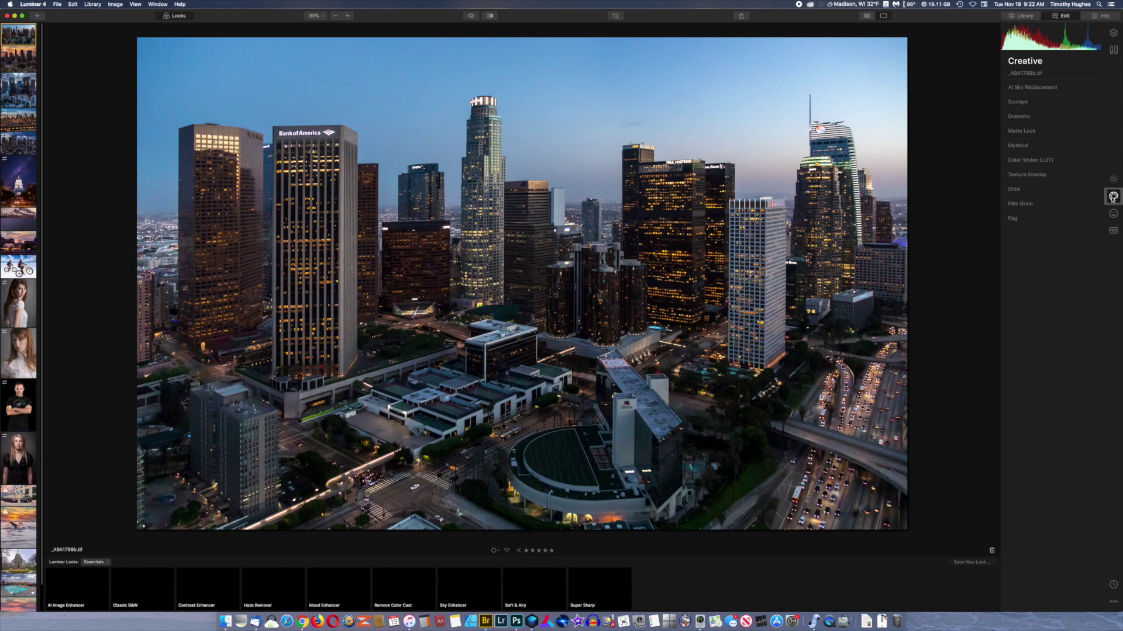
{"action": "left_click", "coordinate": [1039, 89]}
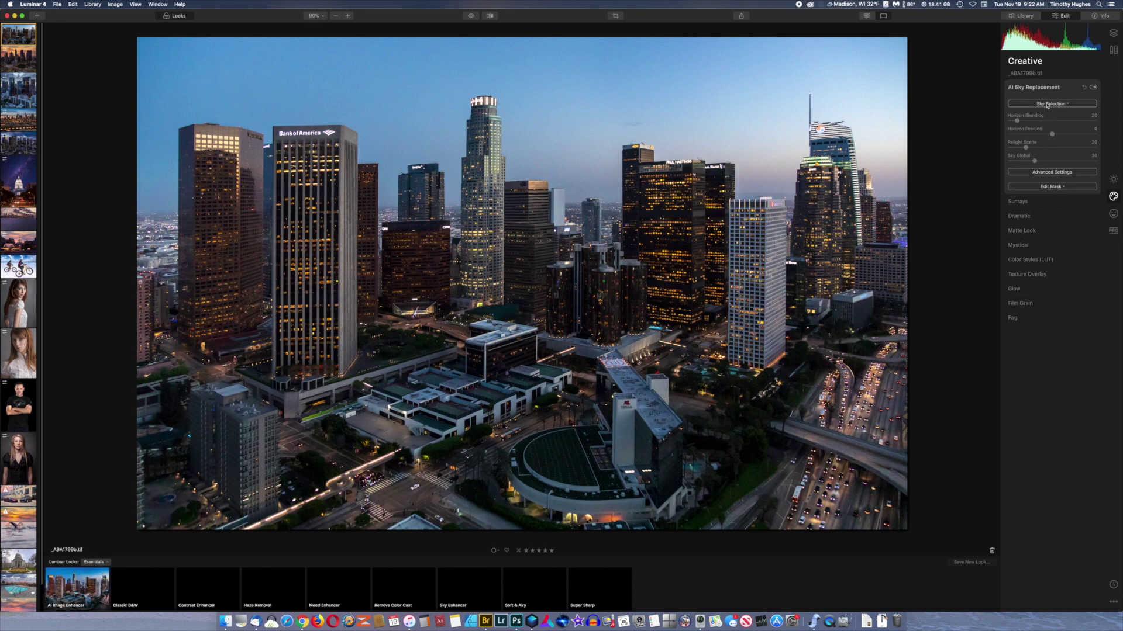
{"action": "left_click", "coordinate": [1048, 104]}
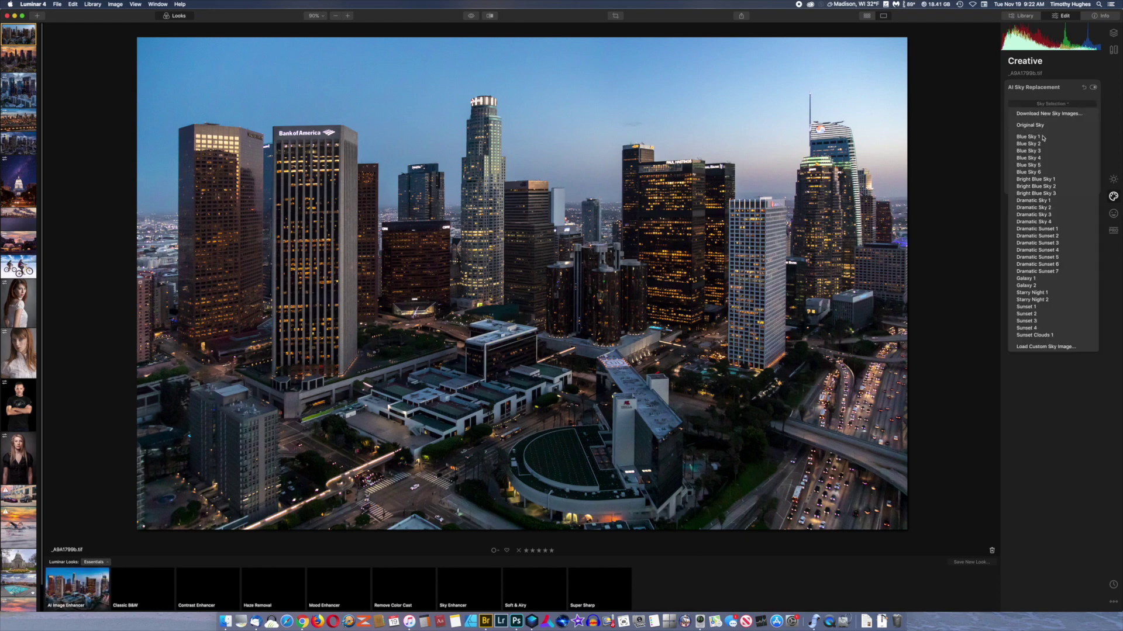
{"action": "left_click", "coordinate": [1036, 348]}
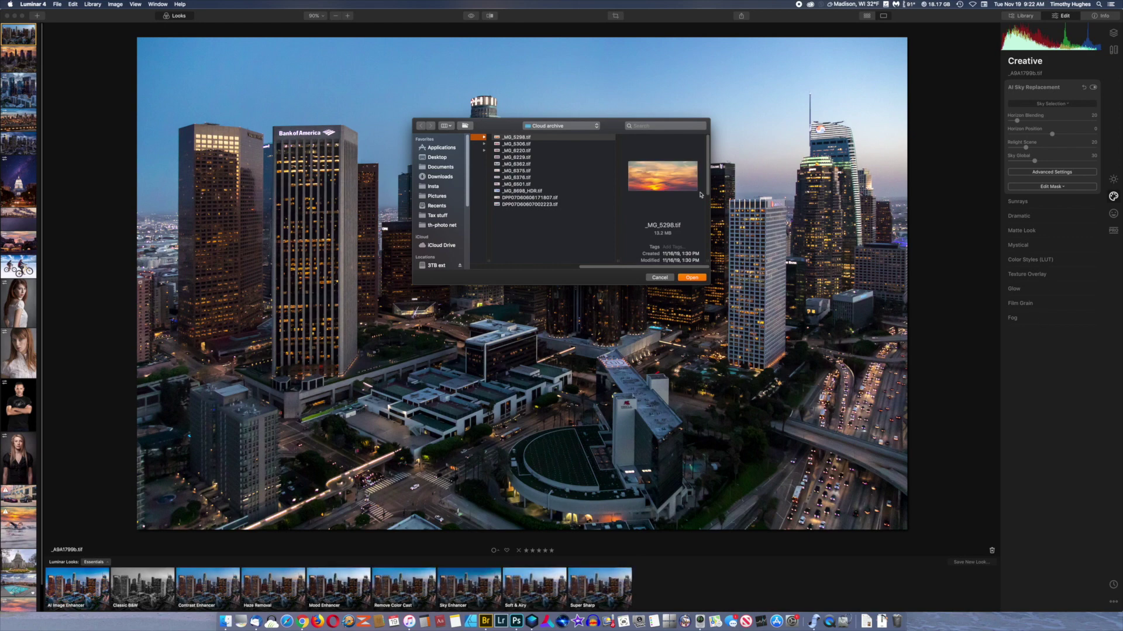
{"action": "left_click", "coordinate": [517, 192]}
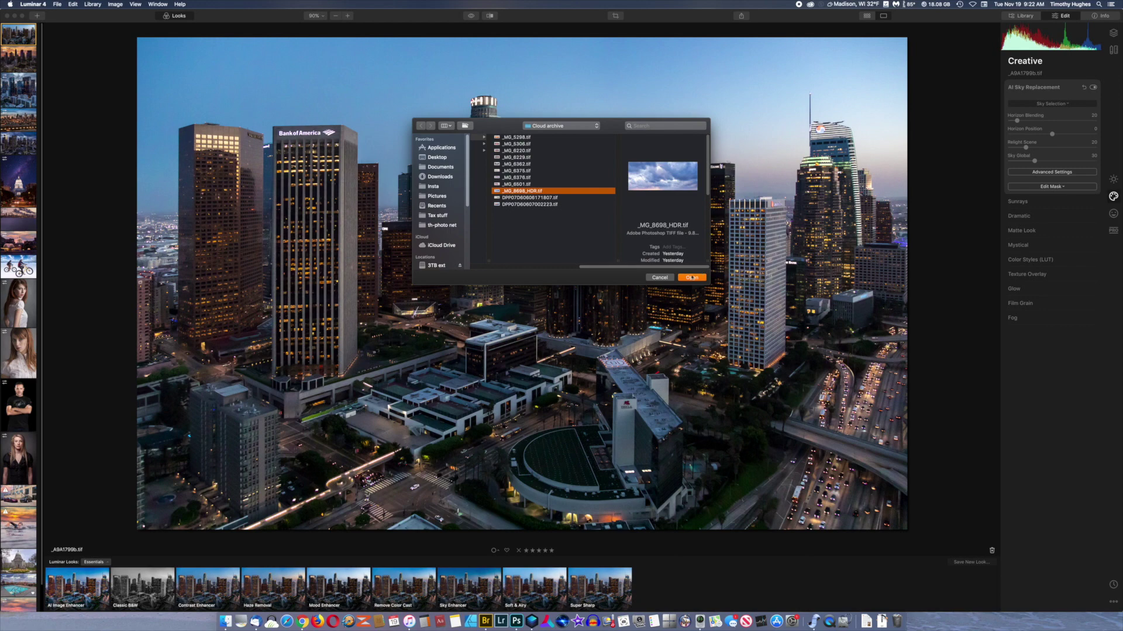
{"action": "left_click", "coordinate": [690, 277]}
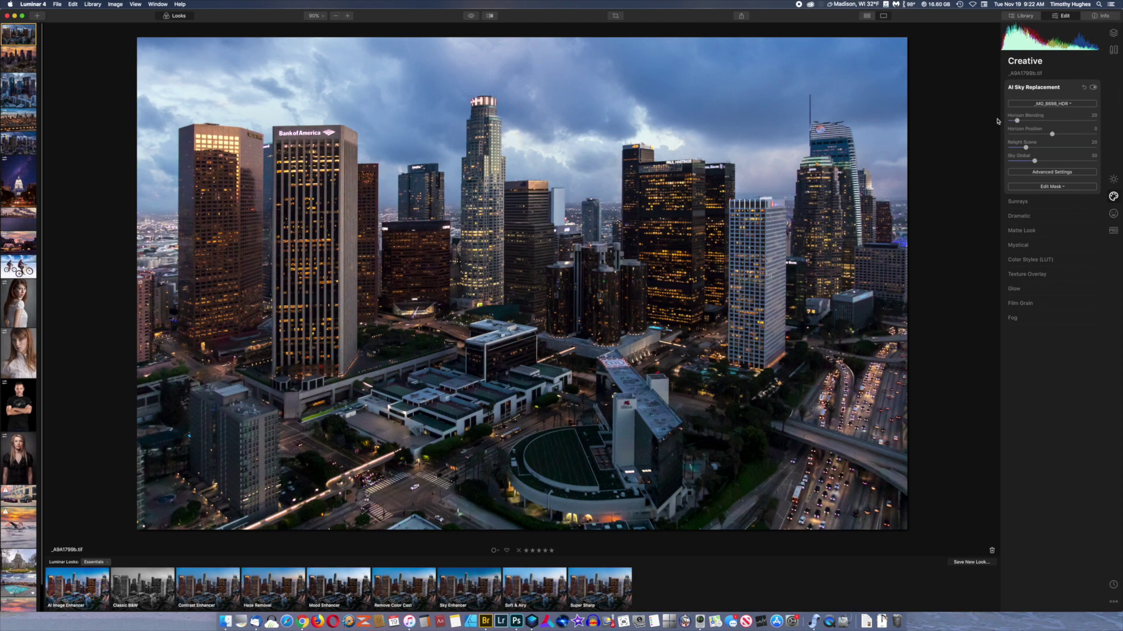
Compare the original photo with the replaced sky, examining the building edges and tower tops.
{"action": "left_click", "coordinate": [469, 15]}
{"action": "left_click", "coordinate": [469, 16]}
{"action": "left_click", "coordinate": [469, 16]}
{"action": "left_click", "coordinate": [469, 16]}
{"action": "left_click", "coordinate": [469, 16]}
{"action": "left_click", "coordinate": [469, 16]}
{"action": "left_click", "coordinate": [469, 16]}
{"action": "left_click", "coordinate": [469, 16]}
{"action": "left_click", "coordinate": [469, 16]}
{"action": "left_click", "coordinate": [469, 15]}
{"action": "left_click", "coordinate": [469, 16]}
{"action": "left_click", "coordinate": [469, 16]}
{"action": "left_click", "coordinate": [469, 16]}
{"action": "left_click", "coordinate": [469, 16]}
{"action": "left_click", "coordinate": [469, 16]}
{"action": "left_click", "coordinate": [468, 16]}
{"action": "left_click", "coordinate": [469, 16]}
{"action": "left_click", "coordinate": [469, 15]}
Start a brush mask for AI Sky Replacement in Erase mode with opacity set to 50%.
{"action": "left_click", "coordinate": [1050, 187]}
{"action": "left_click", "coordinate": [1035, 197]}
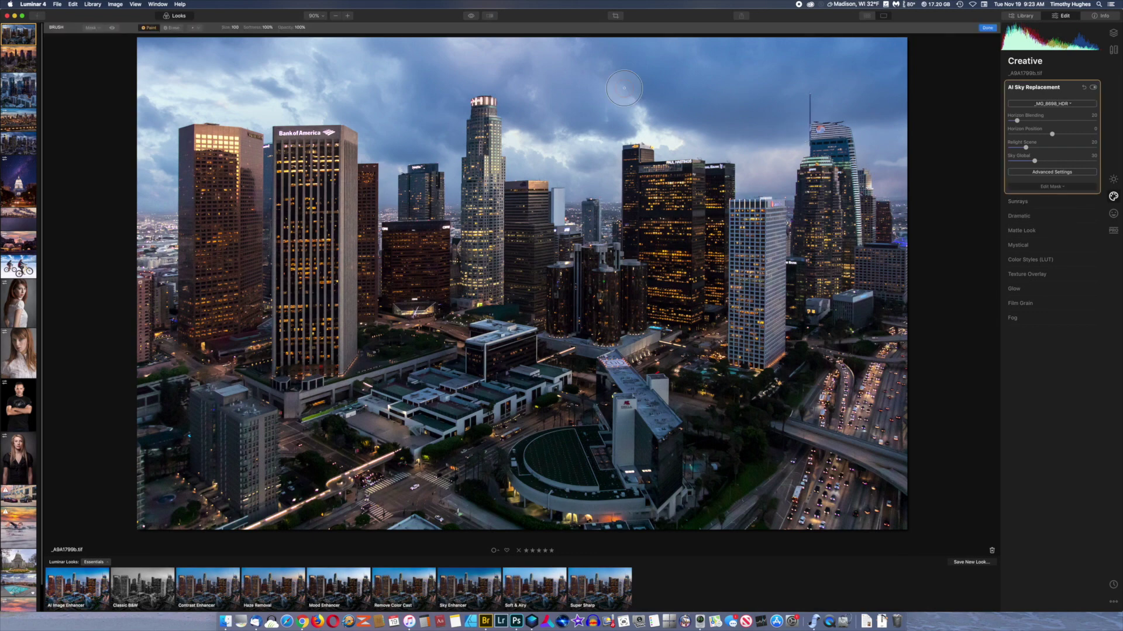
{"action": "left_click", "coordinate": [173, 29]}
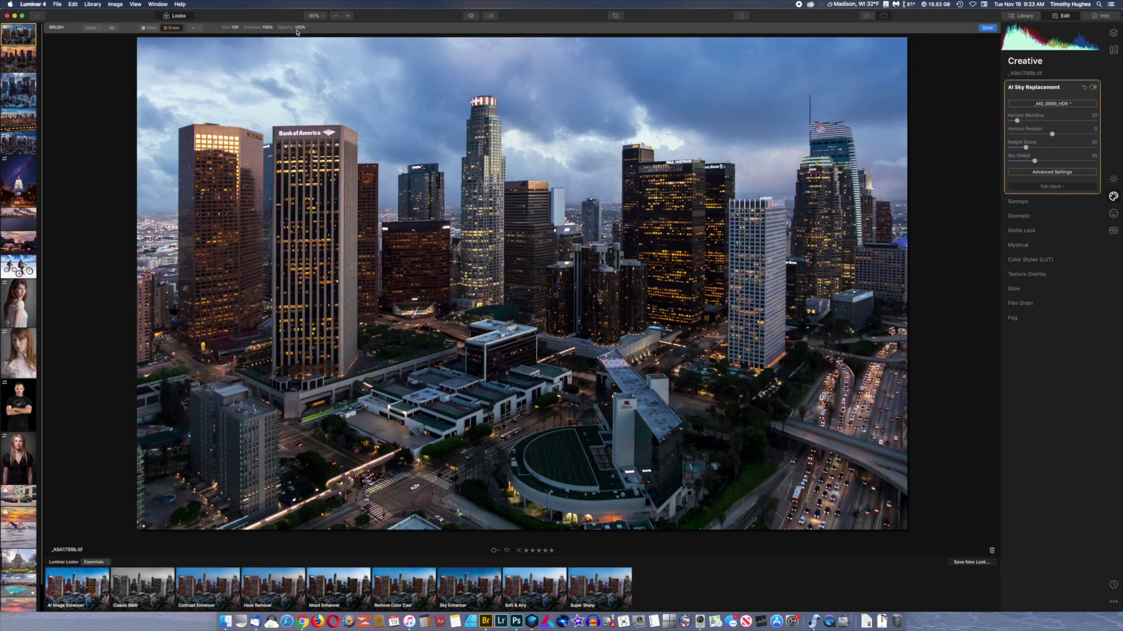
{"action": "left_click", "coordinate": [299, 28]}
{"action": "left_click_drag", "start_coordinate": [301, 38], "coordinate": [287, 37]}
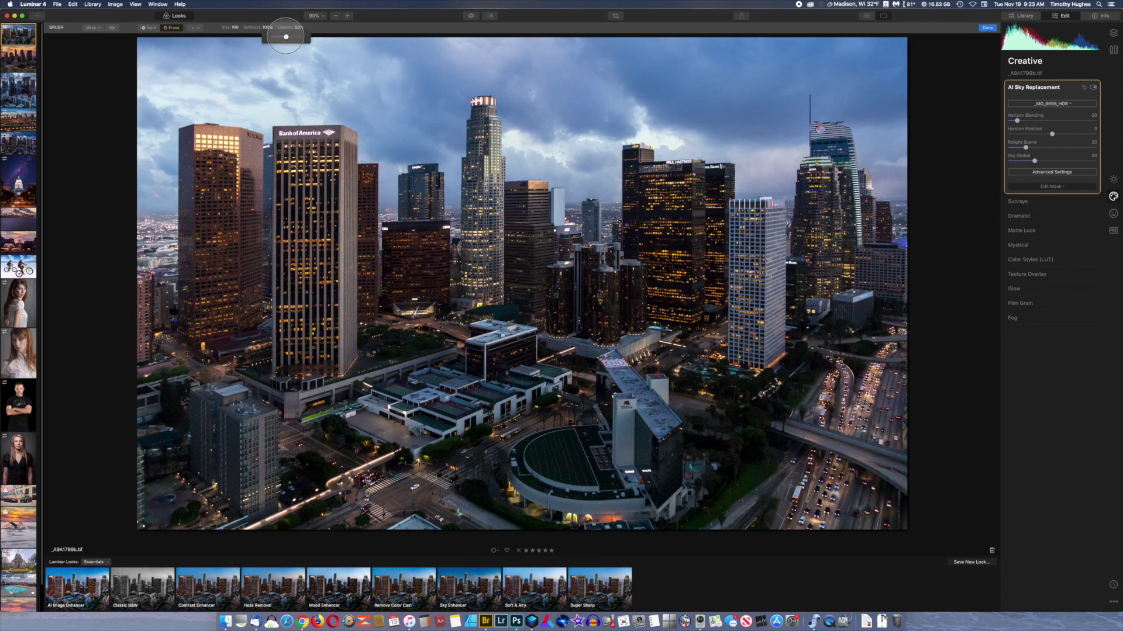
Resize the eraser to about 40 and remove the new sky from the top of the glass tower beside the freeway.
{"action": "left_click", "coordinate": [569, 161]}
{"action": "key", "text": "bracketleft"}
{"action": "key", "text": "bracketleft"}
{"action": "key", "text": "bracketleft"}
{"action": "key", "text": "bracketleft"}
{"action": "key", "text": "bracketleft"}
{"action": "key", "text": "bracketleft"}
{"action": "key", "text": "bracketleft"}
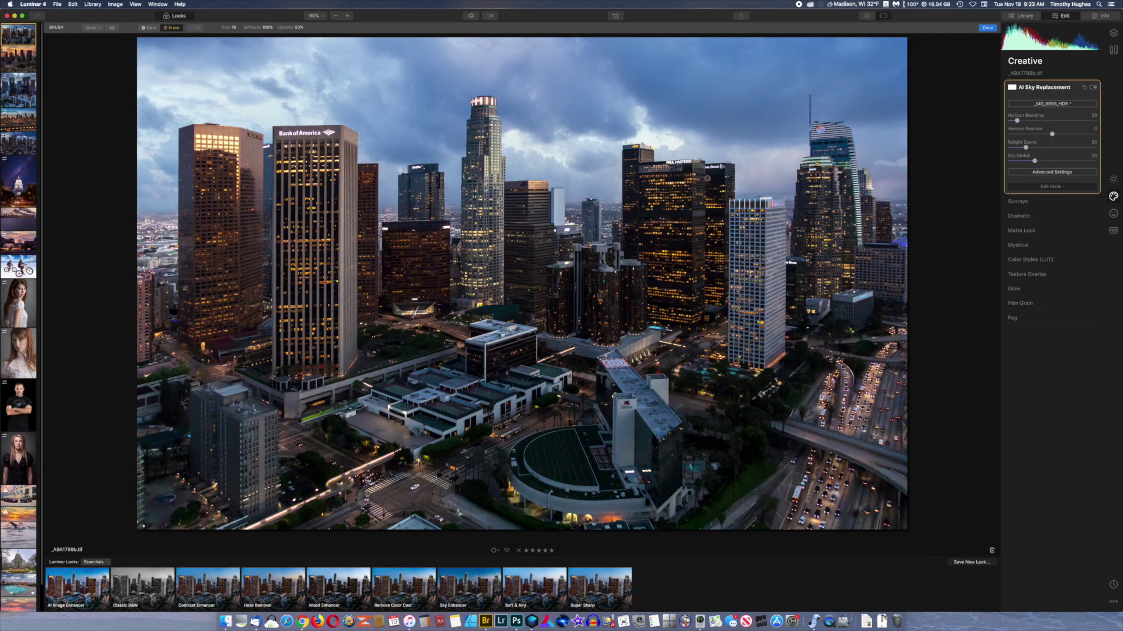
{"action": "key", "text": "bracketright"}
{"action": "key", "text": "bracketright"}
{"action": "key", "text": "bracketright"}
{"action": "mouse_move", "coordinate": [821, 141]}
{"action": "left_mouse_down"}
{"action": "mouse_move", "coordinate": [837, 134]}
{"action": "mouse_move", "coordinate": [845, 148]}
{"action": "mouse_move", "coordinate": [843, 163]}
{"action": "mouse_move", "coordinate": [830, 138]}
{"action": "mouse_move", "coordinate": [821, 157]}
{"action": "left_mouse_up"}
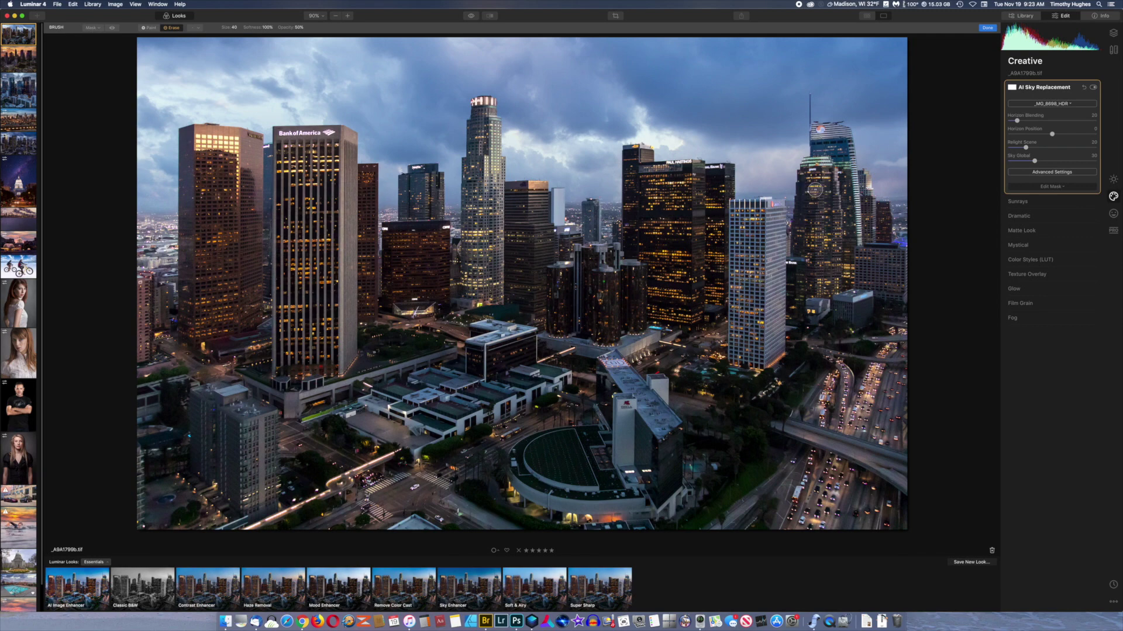
Shrink the eraser and remove the new sky from the illuminated crown of the tallest central tower.
{"action": "key", "text": "bracketleft"}
{"action": "key", "text": "bracketleft"}
{"action": "key", "text": "bracketleft"}
{"action": "mouse_move", "coordinate": [475, 102]}
{"action": "left_mouse_down"}
{"action": "mouse_move", "coordinate": [489, 101]}
{"action": "mouse_move", "coordinate": [483, 109]}
{"action": "left_mouse_up"}
{"action": "key", "text": "bracketleft"}
{"action": "key", "text": "bracketleft"}
{"action": "key", "text": "bracketleft"}
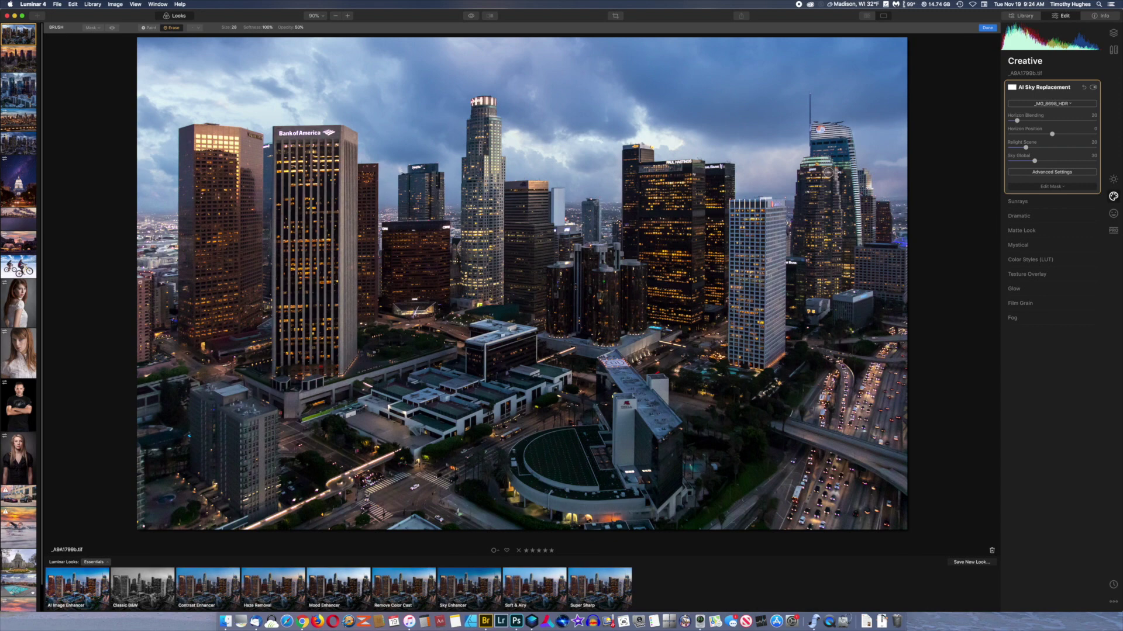
Compare the masked sky replacement with the original photo around the tower tops.
{"action": "left_click", "coordinate": [470, 17]}
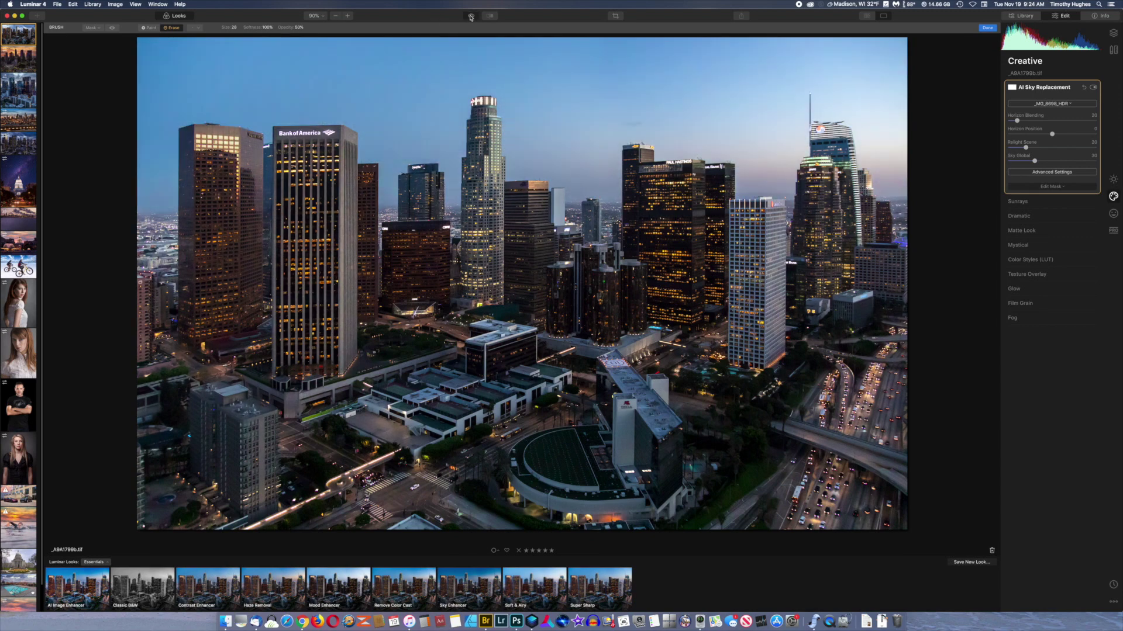
{"action": "left_click", "coordinate": [470, 17]}
{"action": "left_click", "coordinate": [470, 17]}
{"action": "left_click", "coordinate": [470, 17]}
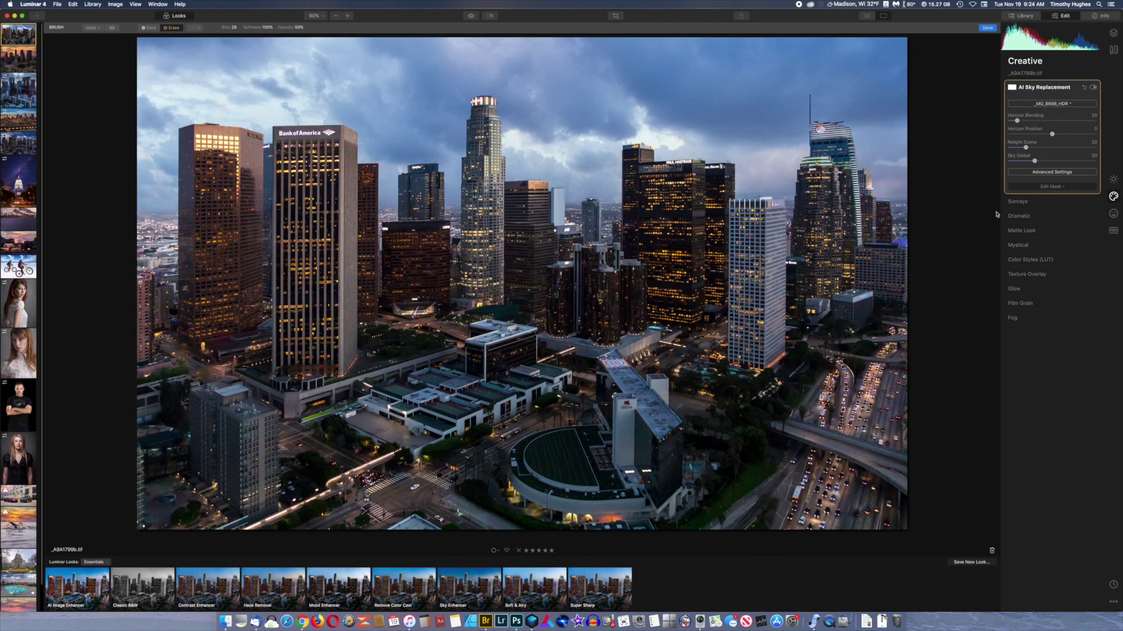
Lower the eraser opacity to 33% and adjust its size to 28 for refining the sky mask around the towers.
{"action": "left_click", "coordinate": [295, 28]}
{"action": "left_click_drag", "start_coordinate": [299, 38], "coordinate": [295, 37]}
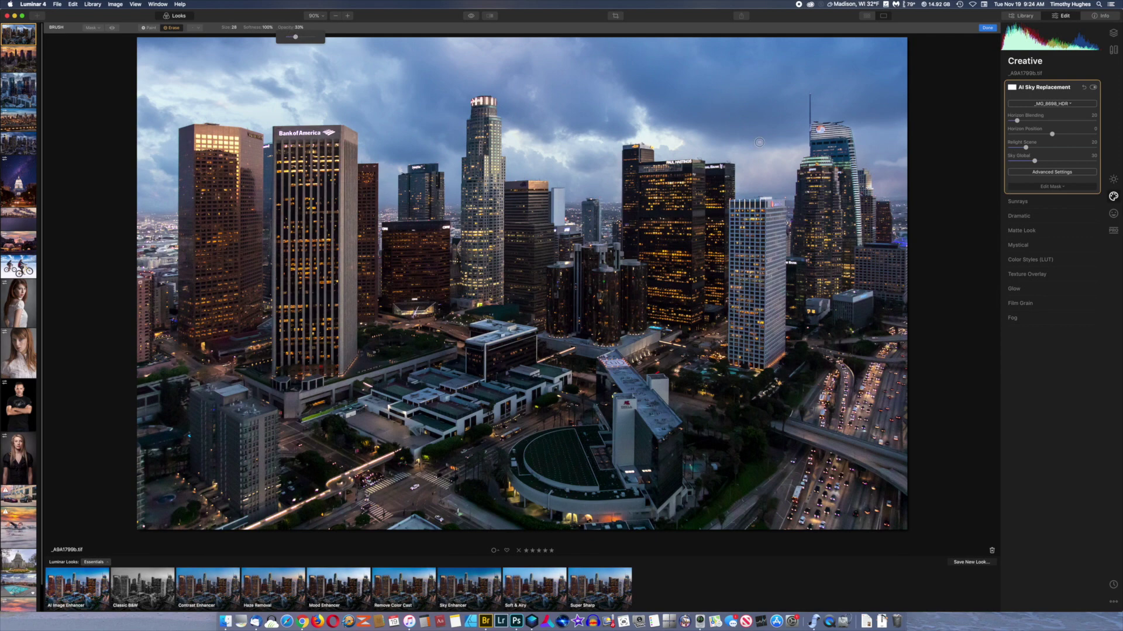
{"action": "key", "text": "bracketleft"}
{"action": "key", "text": "bracketleft"}
{"action": "key", "text": "bracketleft"}
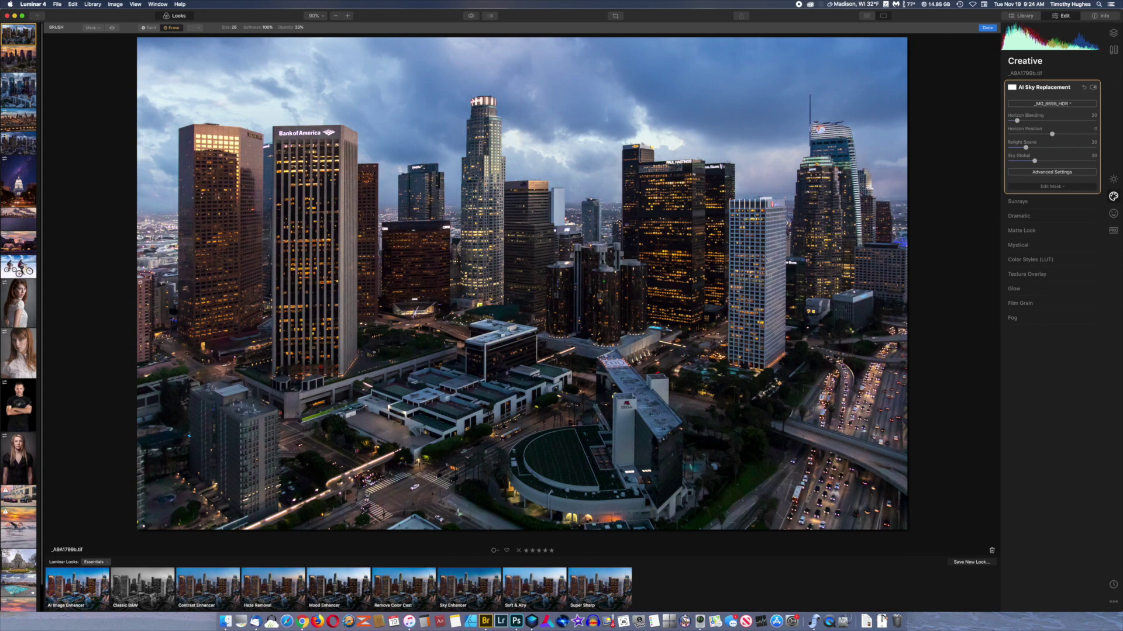
{"action": "key", "text": "bracketleft"}
{"action": "key", "text": "bracketleft"}
{"action": "key", "text": "bracketleft"}
{"action": "key", "text": "bracketright"}
{"action": "key", "text": "bracketright"}
Apply AI Enhance with AI Accent at 20 and AI Sky Enhancer at 19.
{"action": "key", "text": "super+1"}
{"action": "left_click", "coordinate": [1021, 101]}
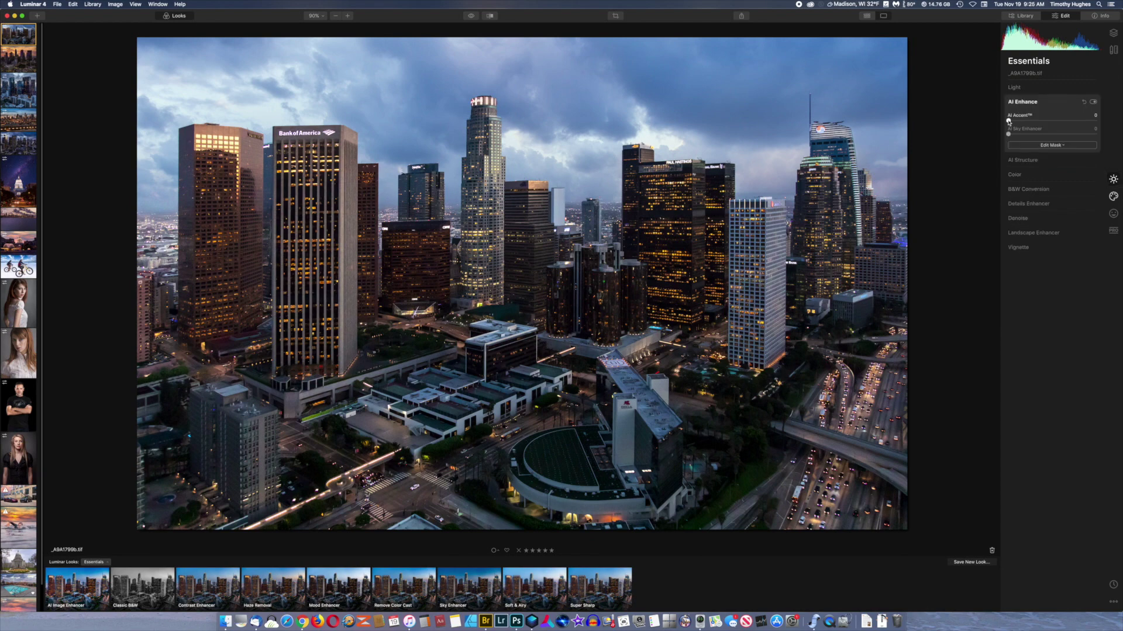
{"action": "mouse_move", "coordinate": [1008, 122]}
{"action": "left_mouse_down"}
{"action": "mouse_move", "coordinate": [1076, 124]}
{"action": "mouse_move", "coordinate": [1025, 121]}
{"action": "left_mouse_up"}
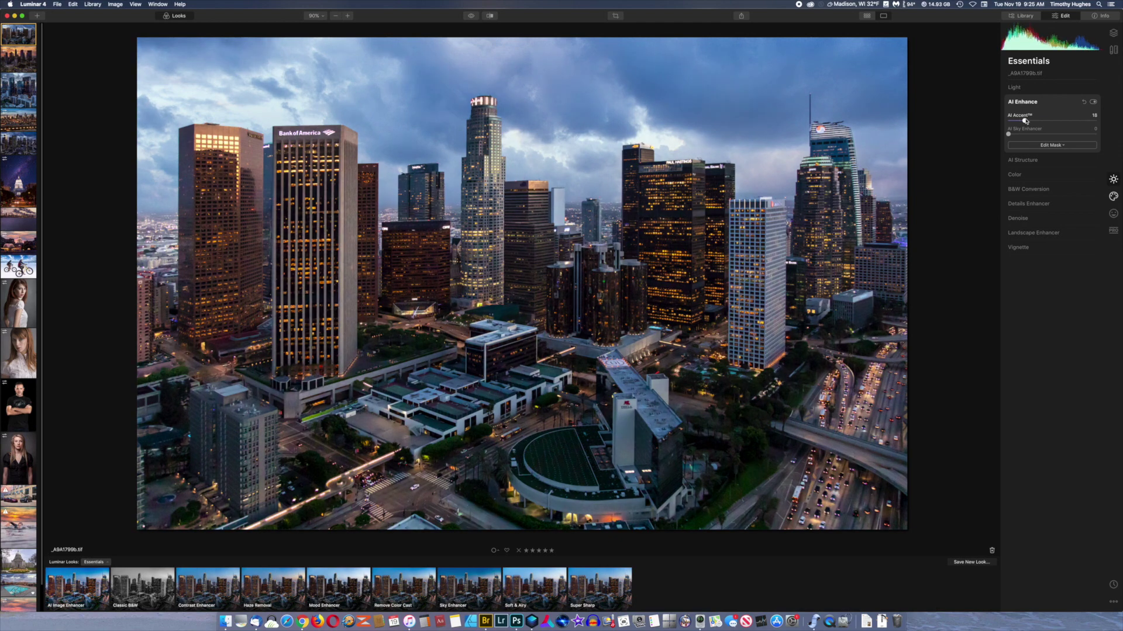
{"action": "left_click_drag", "start_coordinate": [1025, 121], "coordinate": [1026, 121]}
{"action": "mouse_move", "coordinate": [1008, 135]}
{"action": "left_mouse_down"}
{"action": "mouse_move", "coordinate": [1075, 137]}
{"action": "mouse_move", "coordinate": [1027, 137]}
{"action": "left_mouse_up"}
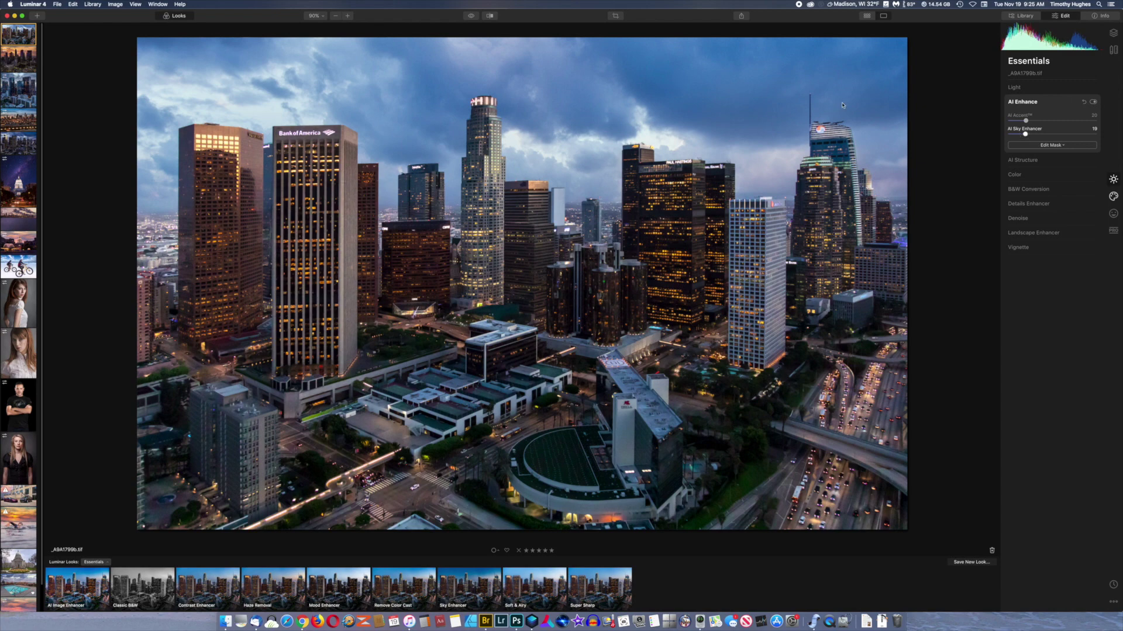
Add a brush mask to AI Enhance and erase the effect across the upper-right sky with a large 33% opacity brush.
{"action": "left_click", "coordinate": [1054, 146]}
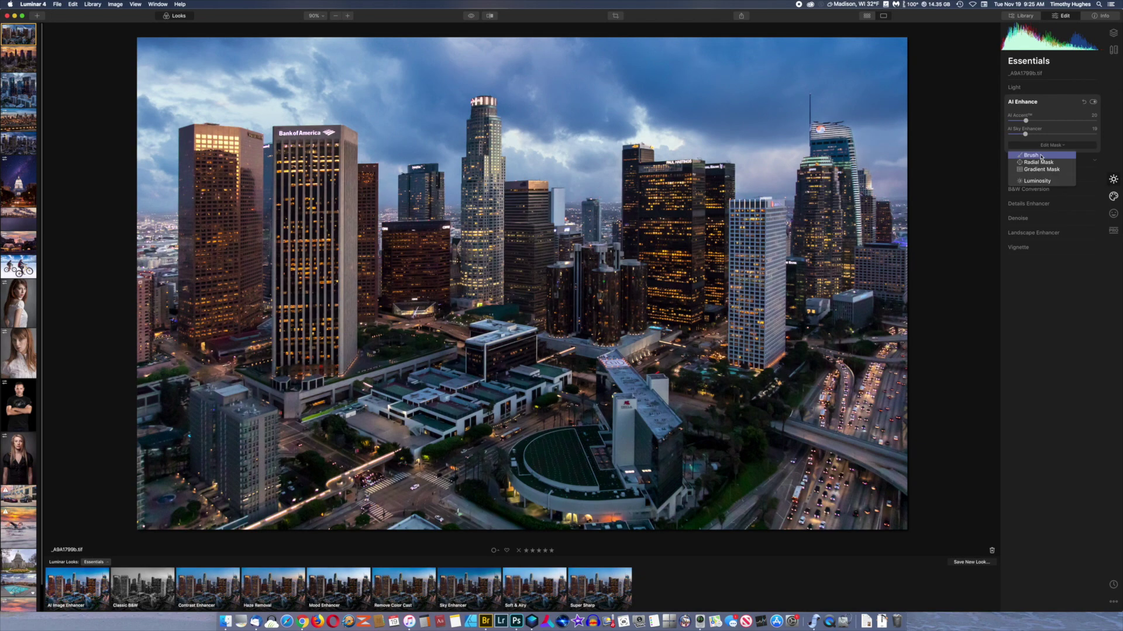
{"action": "left_click", "coordinate": [1041, 156]}
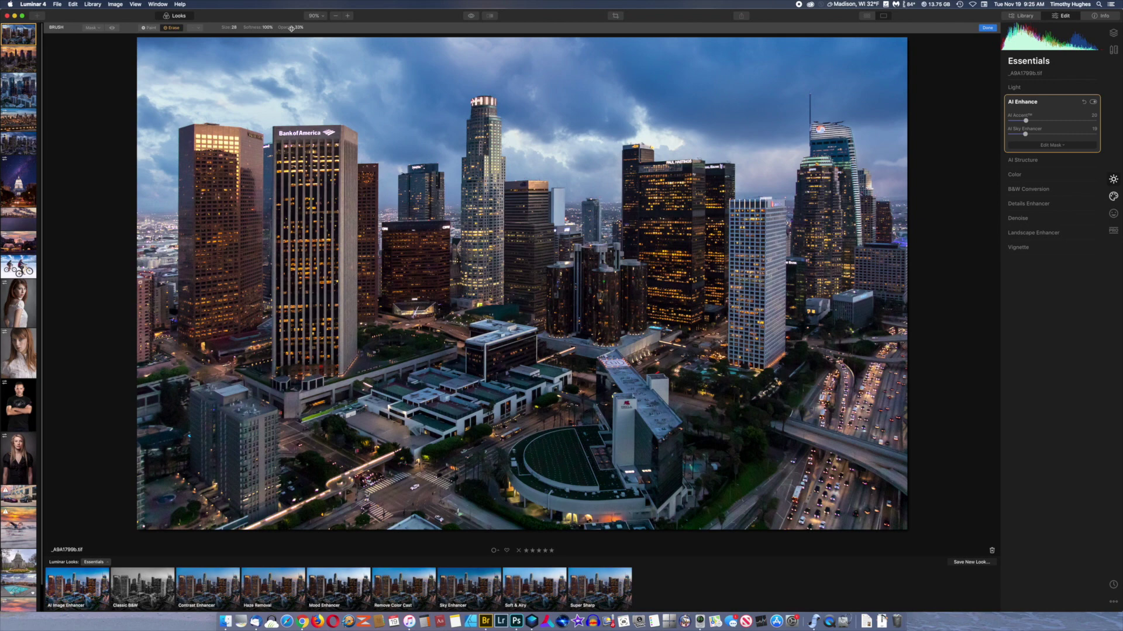
{"action": "key", "text": "bracketright"}
{"action": "key", "text": "bracketright"}
{"action": "key", "text": "bracketright"}
{"action": "key", "text": "bracketright"}
{"action": "key", "text": "bracketright"}
{"action": "key", "text": "bracketright"}
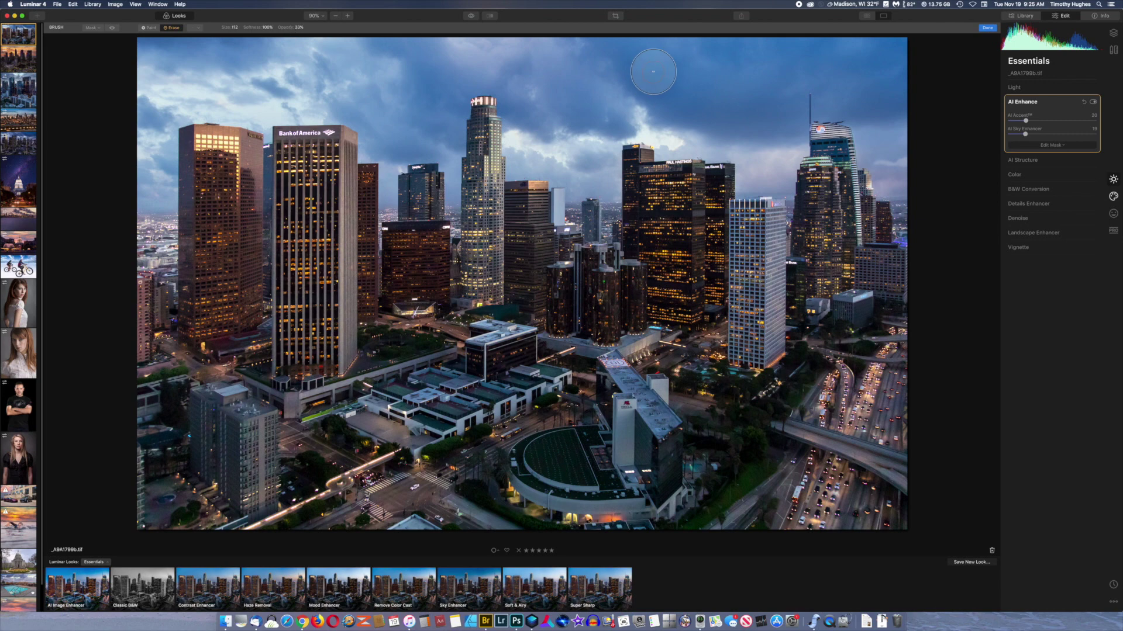
{"action": "key", "text": "bracketright"}
{"action": "mouse_move", "coordinate": [643, 64]}
{"action": "left_mouse_down"}
{"action": "mouse_move", "coordinate": [696, 104]}
{"action": "mouse_move", "coordinate": [748, 112]}
{"action": "mouse_move", "coordinate": [882, 80]}
{"action": "mouse_move", "coordinate": [914, 91]}
{"action": "left_mouse_up"}
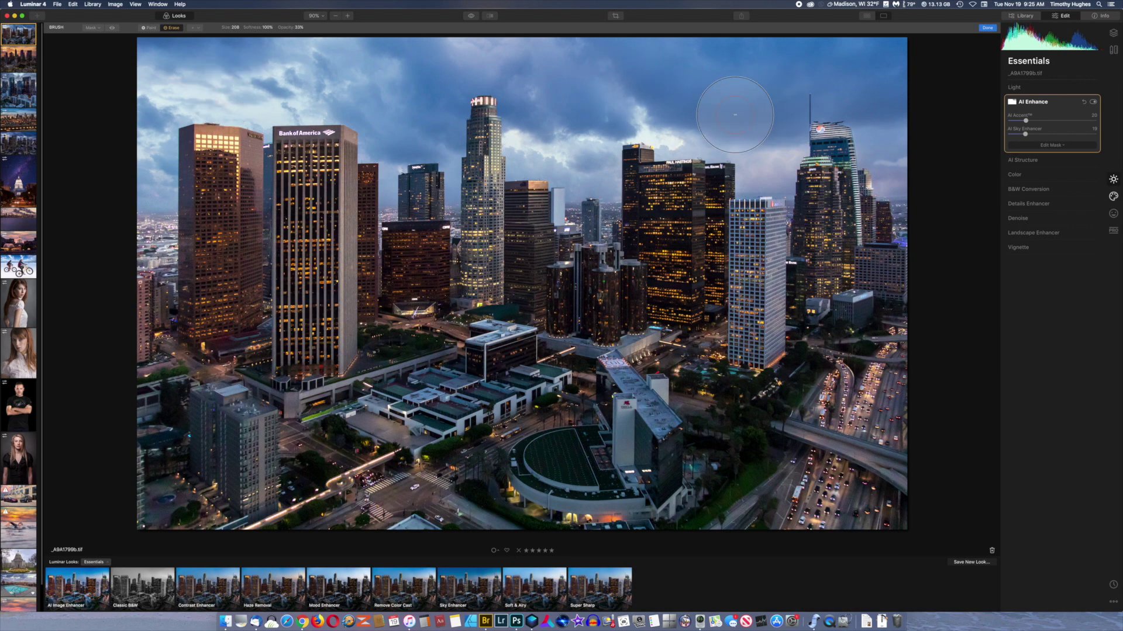
Compare the original photo with the enhanced version, checking the sky and buildings.
{"action": "left_click", "coordinate": [470, 15]}
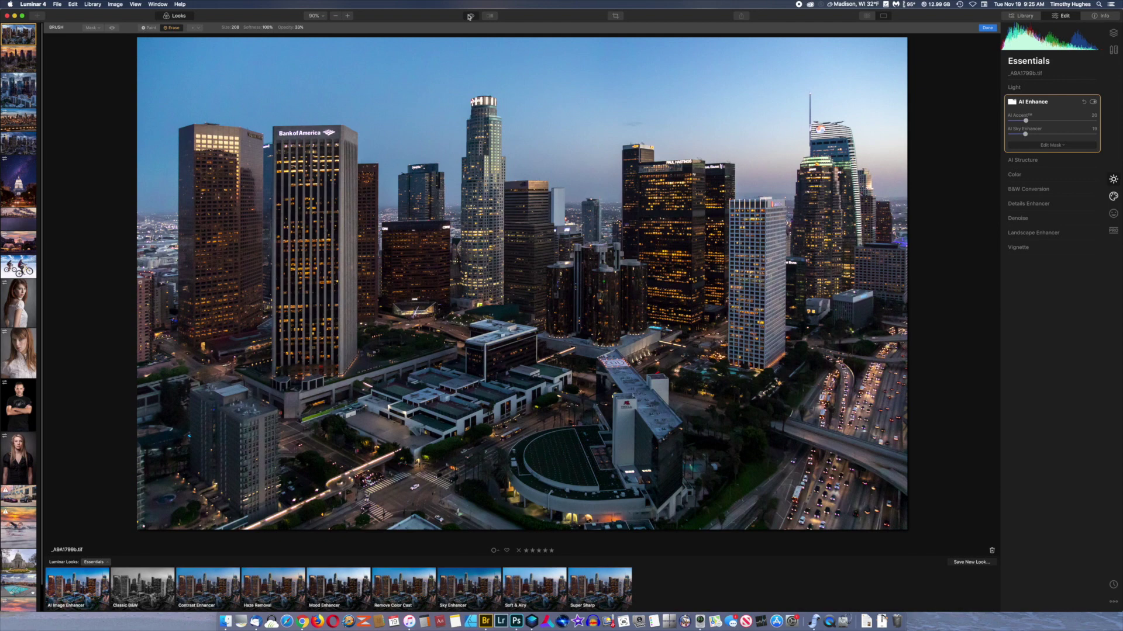
{"action": "left_click", "coordinate": [470, 15]}
{"action": "left_click", "coordinate": [470, 16]}
{"action": "left_click", "coordinate": [470, 16]}
{"action": "left_click", "coordinate": [470, 16]}
{"action": "left_click", "coordinate": [470, 16]}
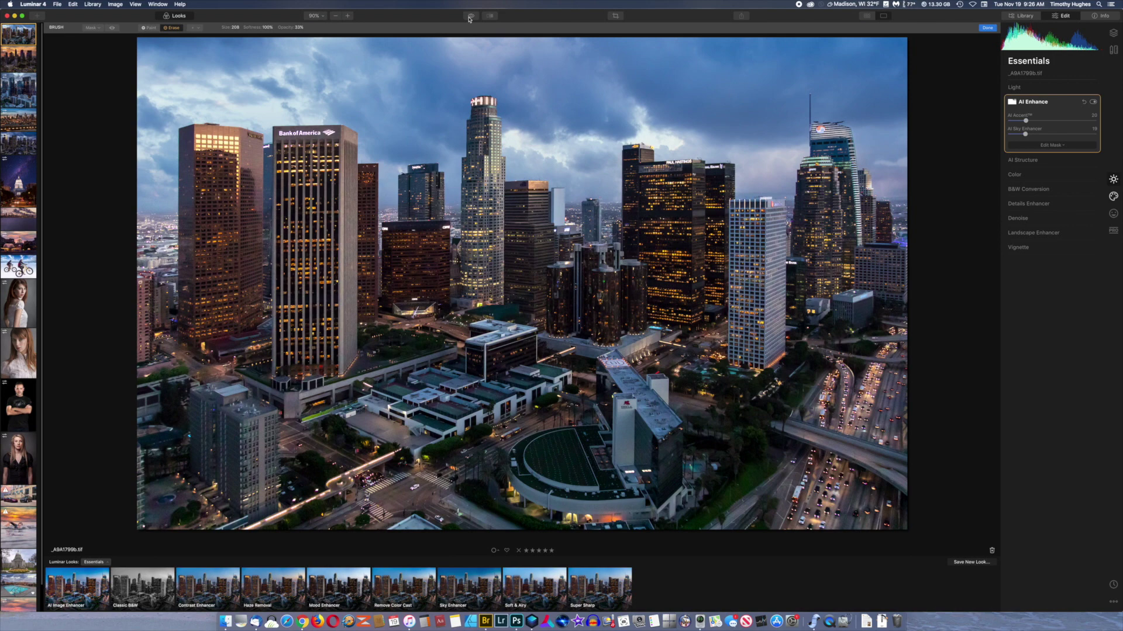
Reduce the eraser size to 28 and erase AI Enhance from the top of the glass tower with the spire.
{"action": "key", "text": "bracketleft"}
{"action": "key", "text": "bracketleft"}
{"action": "key", "text": "bracketleft"}
{"action": "key", "text": "bracketleft"}
{"action": "key", "text": "bracketleft"}
{"action": "key", "text": "bracketleft"}
{"action": "key", "text": "bracketleft"}
{"action": "key", "text": "bracketleft"}
{"action": "key", "text": "bracketleft"}
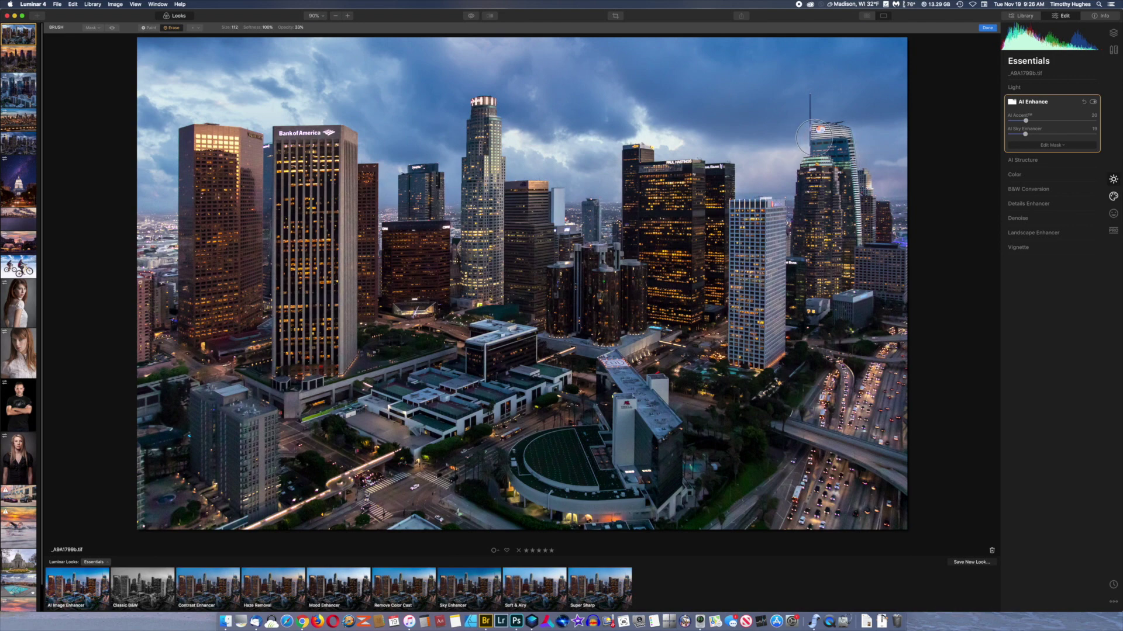
{"action": "key", "text": "bracketleft"}
{"action": "key", "text": "bracketleft"}
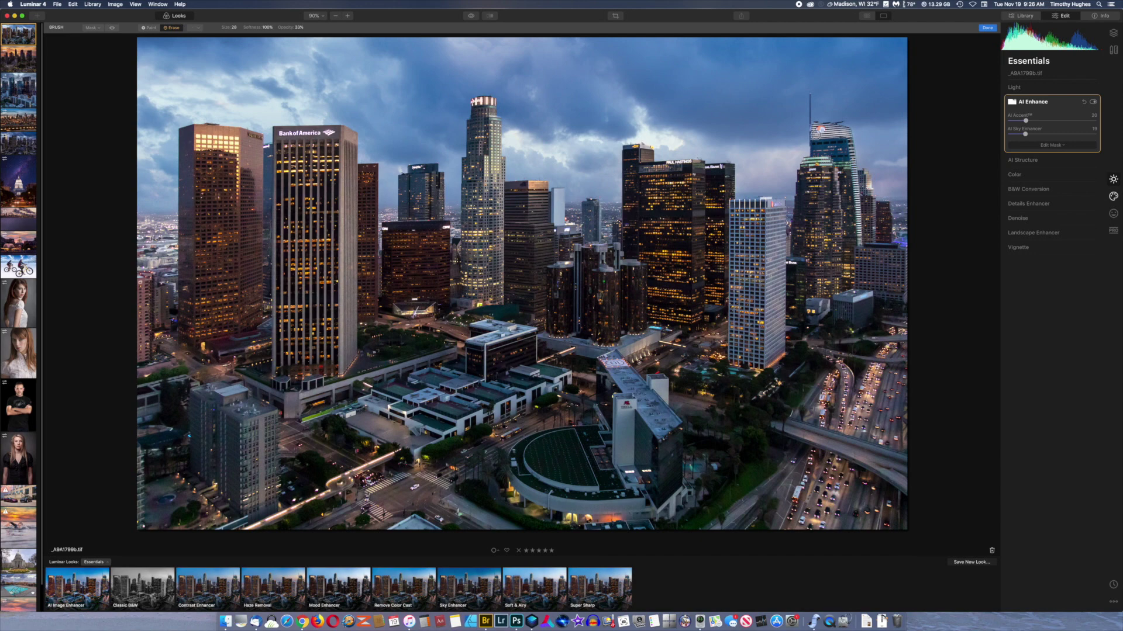
{"action": "key", "text": "bracketleft"}
{"action": "key", "text": "bracketleft"}
{"action": "key", "text": "bracketright"}
{"action": "key", "text": "bracketright"}
{"action": "left_click_drag", "start_coordinate": [818, 129], "coordinate": [833, 130]}
Compare the final edit with the original photo once more.
{"action": "left_click", "coordinate": [471, 16]}
{"action": "left_click", "coordinate": [471, 16]}
{"action": "left_click", "coordinate": [471, 17]}
{"action": "left_click", "coordinate": [470, 16]}
{"action": "left_click", "coordinate": [73, 4]}
{"action": "mouse_move", "coordinate": [54, 3]}
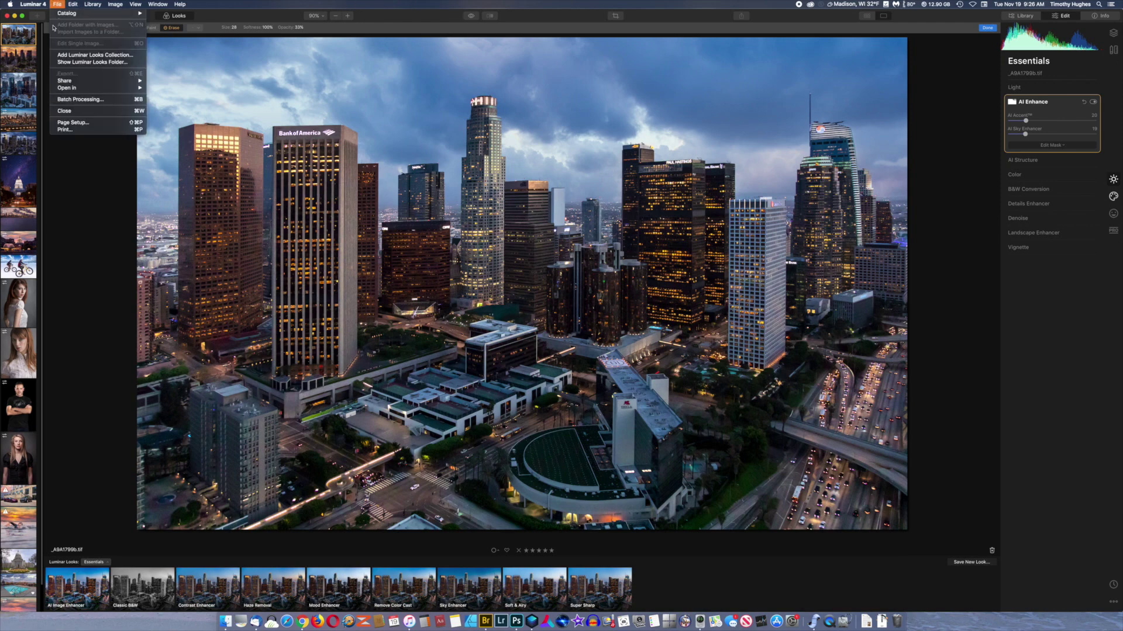
{"action": "mouse_move", "coordinate": [93, 87]}
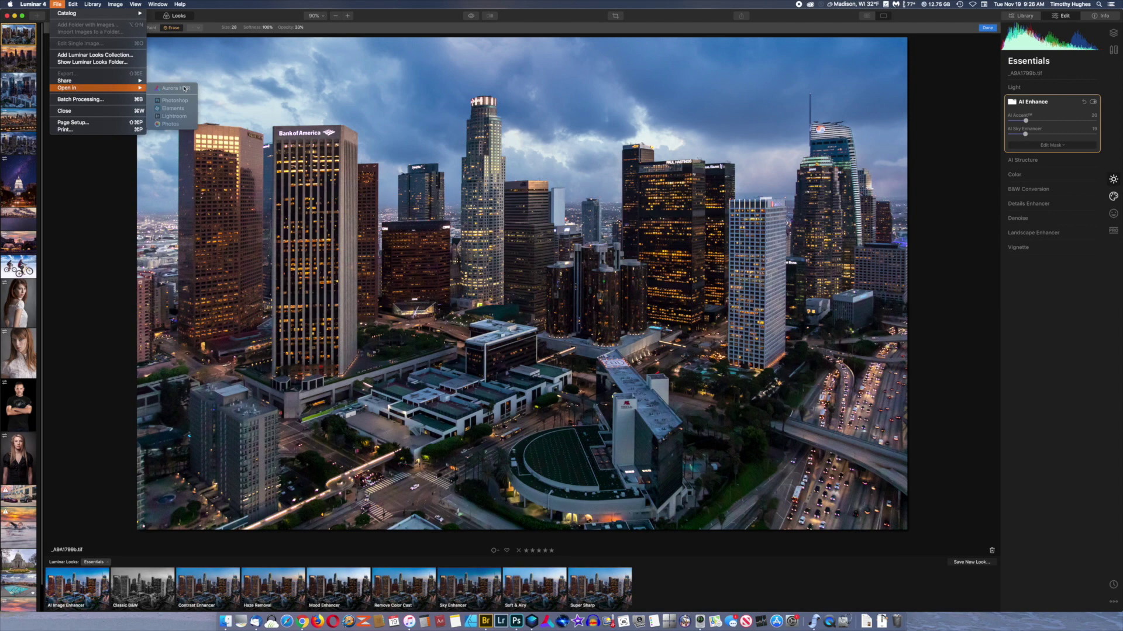
{"action": "left_click", "coordinate": [57, 3]}
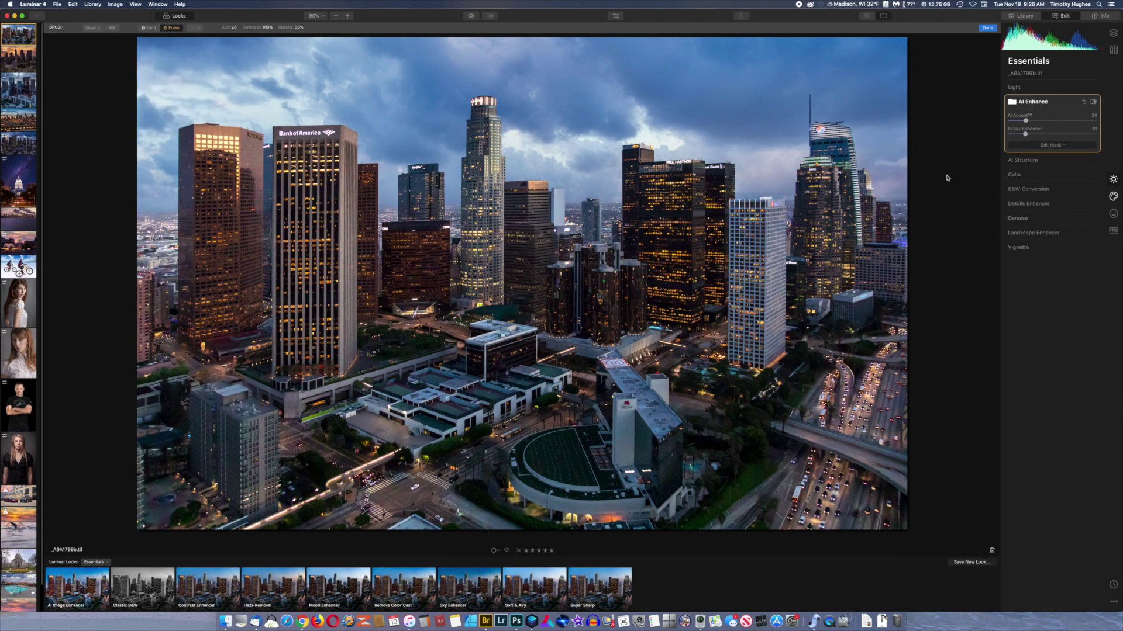
Finish editing the AI Enhance mask and open the image in Photoshop, moving its document window clear of the tools.
{"action": "left_click", "coordinate": [1005, 146]}
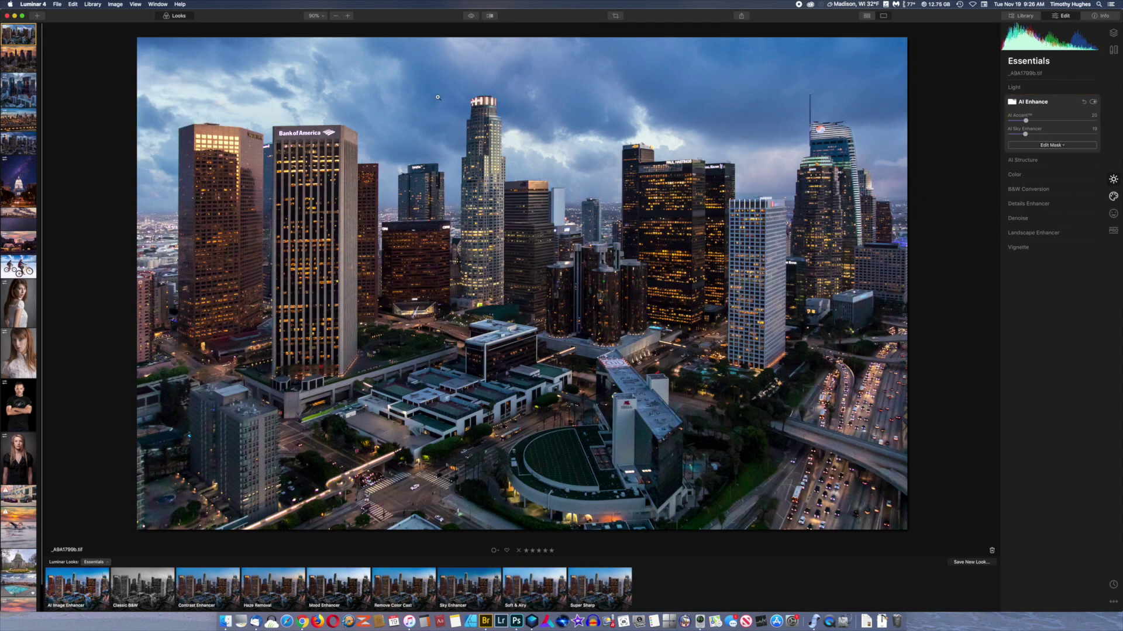
{"action": "left_click", "coordinate": [59, 3]}
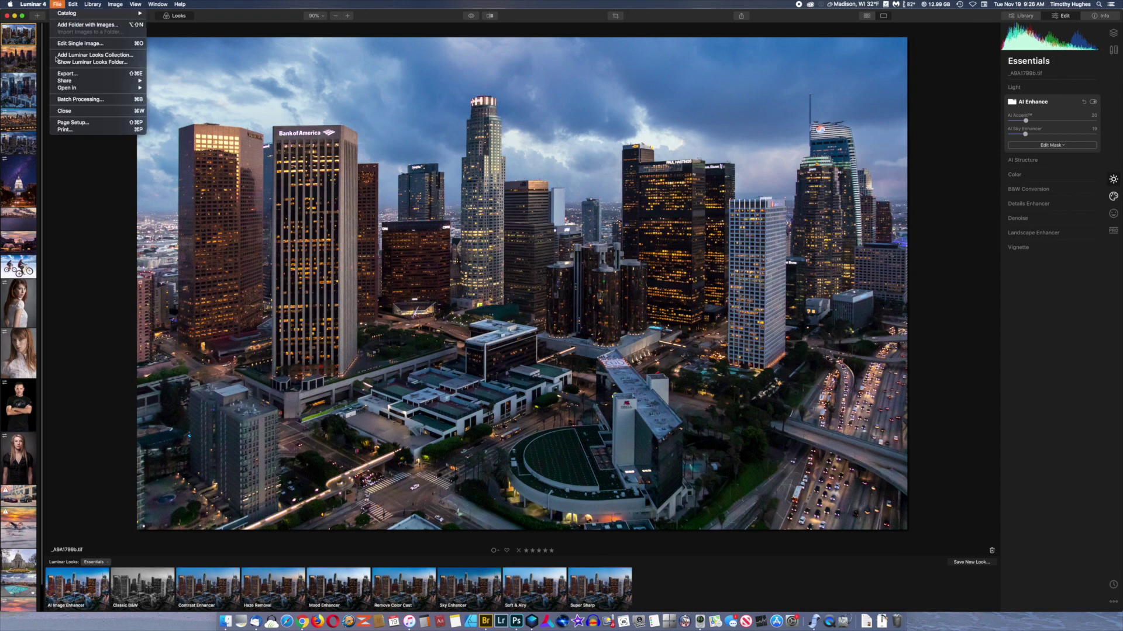
{"action": "mouse_move", "coordinate": [64, 87]}
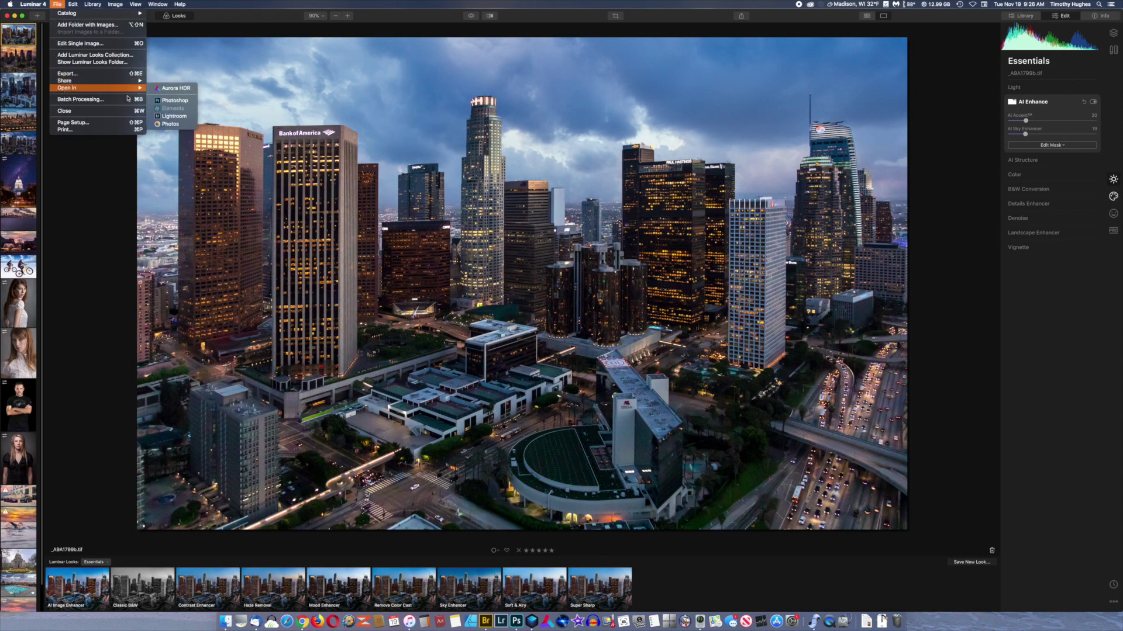
{"action": "left_click", "coordinate": [170, 100]}
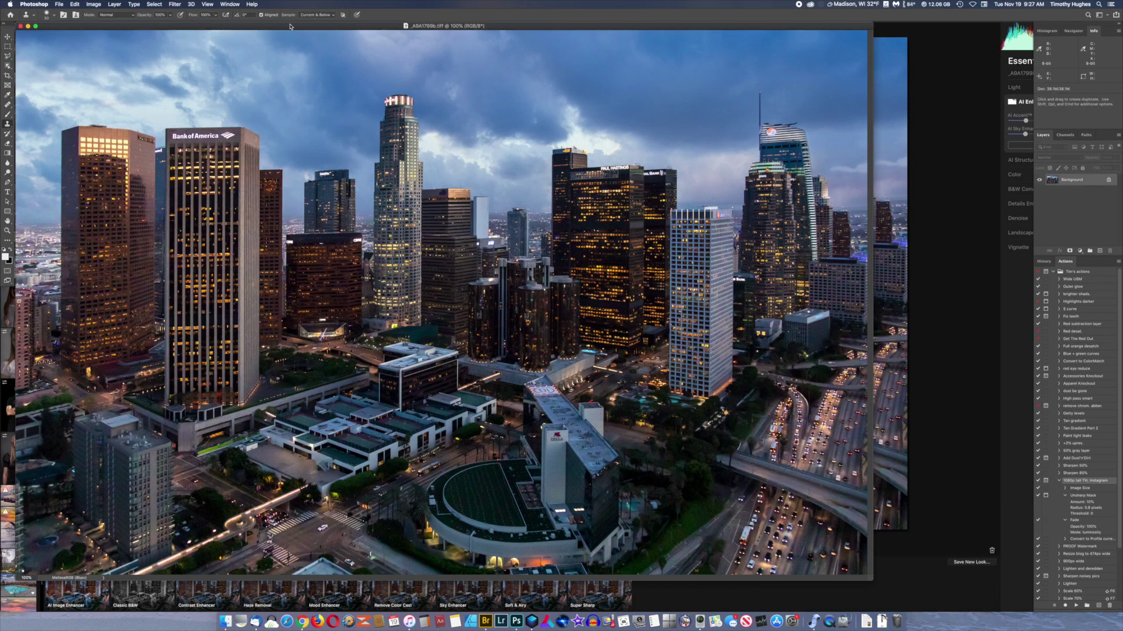
{"action": "left_click_drag", "start_coordinate": [289, 25], "coordinate": [345, 28]}
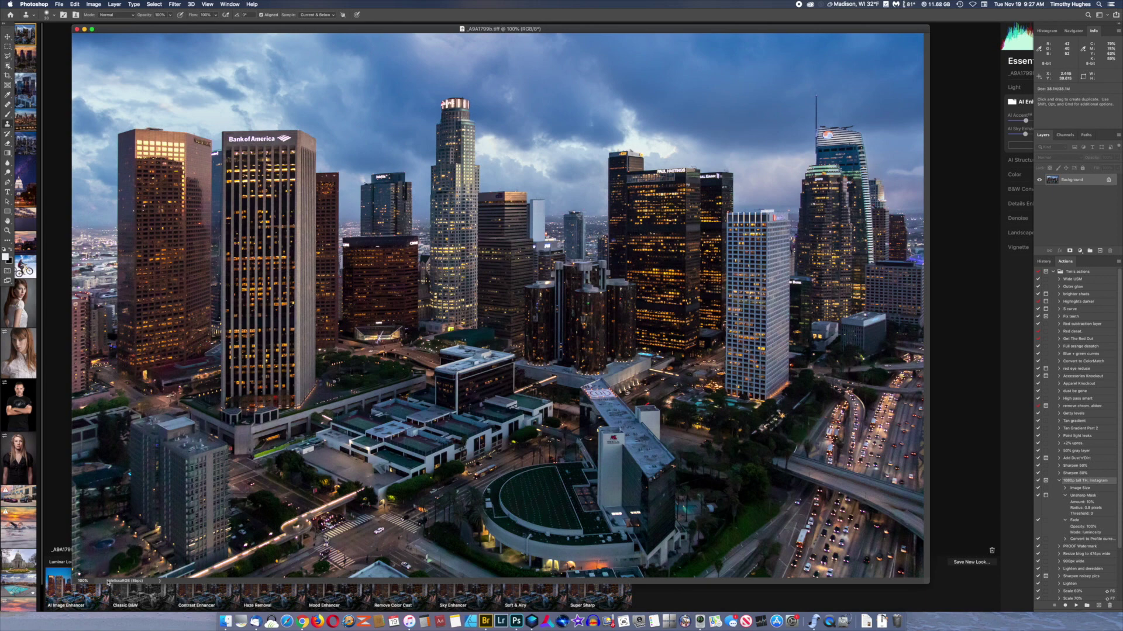
Convert the image's color profile to ProPhoto RGB.
{"action": "left_click", "coordinate": [473, 248]}
{"action": "left_click", "coordinate": [617, 191]}
{"action": "left_click", "coordinate": [88, 3]}
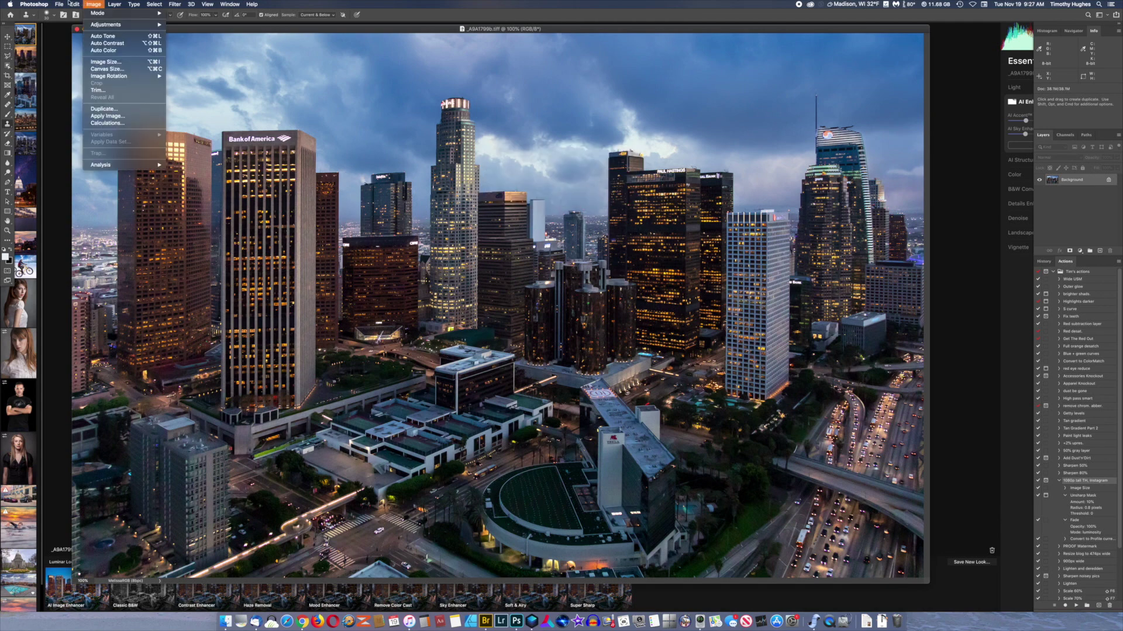
{"action": "mouse_move", "coordinate": [75, 4]}
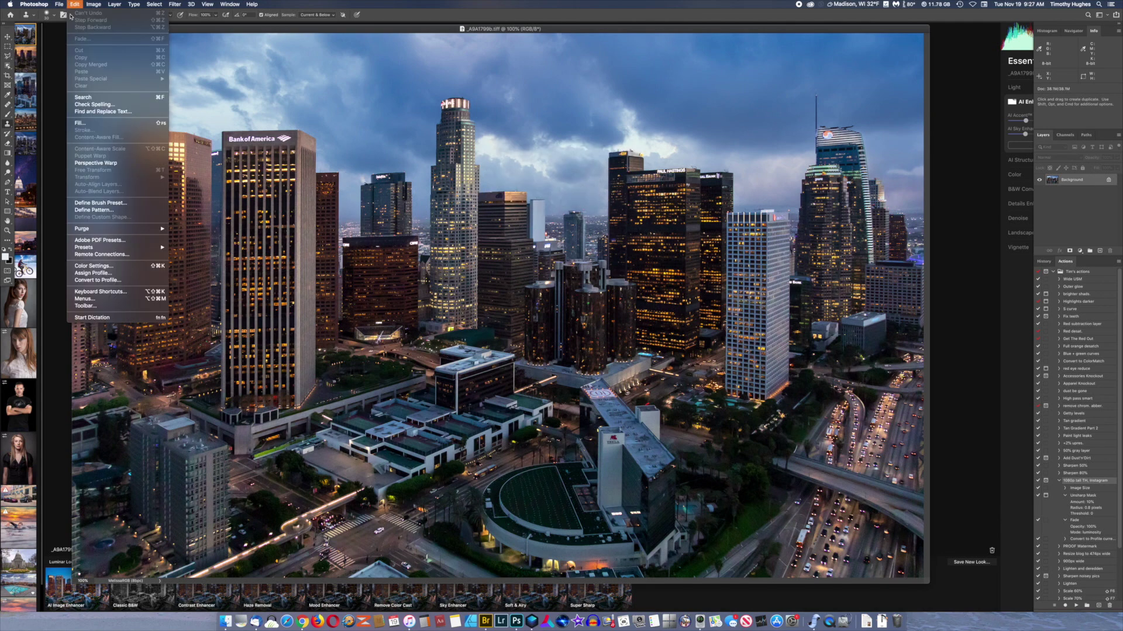
{"action": "left_click", "coordinate": [85, 280]}
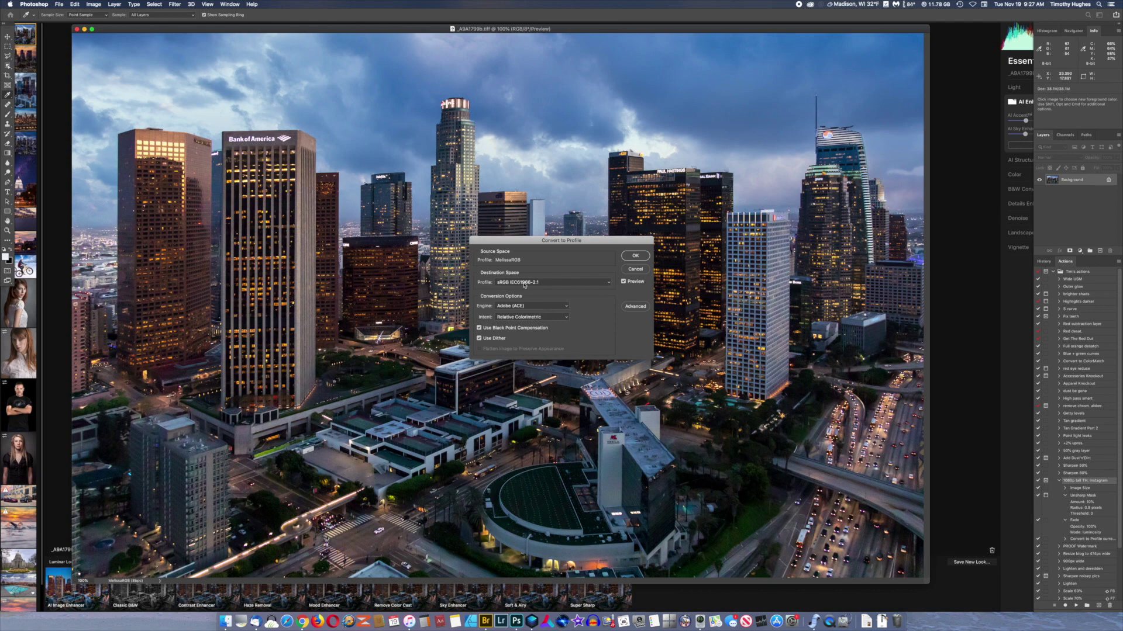
{"action": "left_click", "coordinate": [524, 283]}
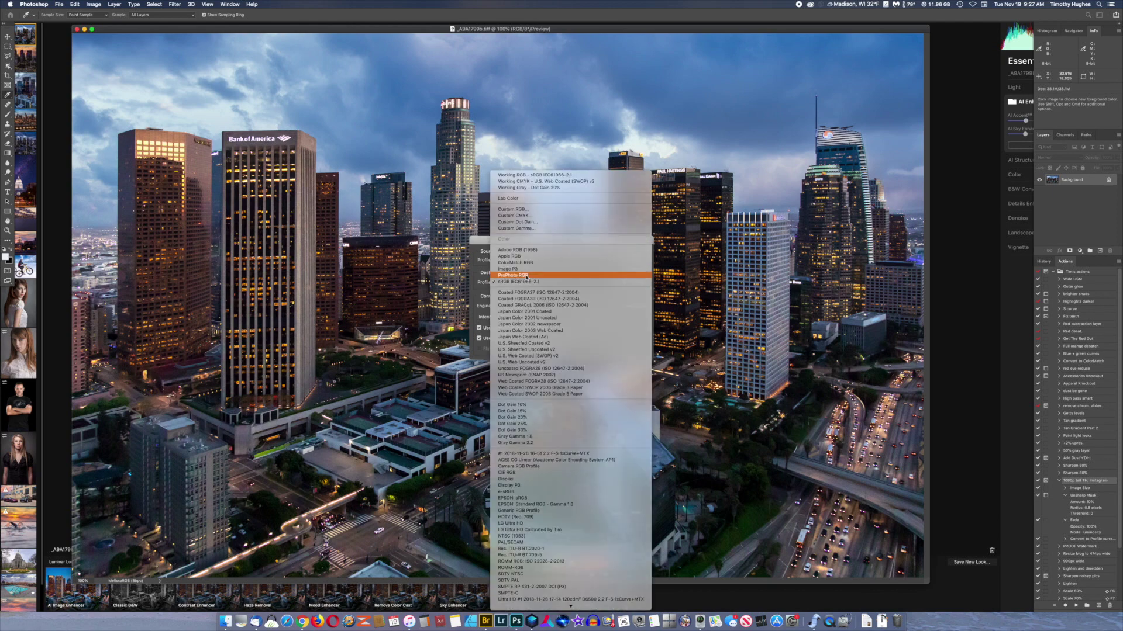
{"action": "left_click", "coordinate": [517, 275]}
{"action": "left_click", "coordinate": [635, 256]}
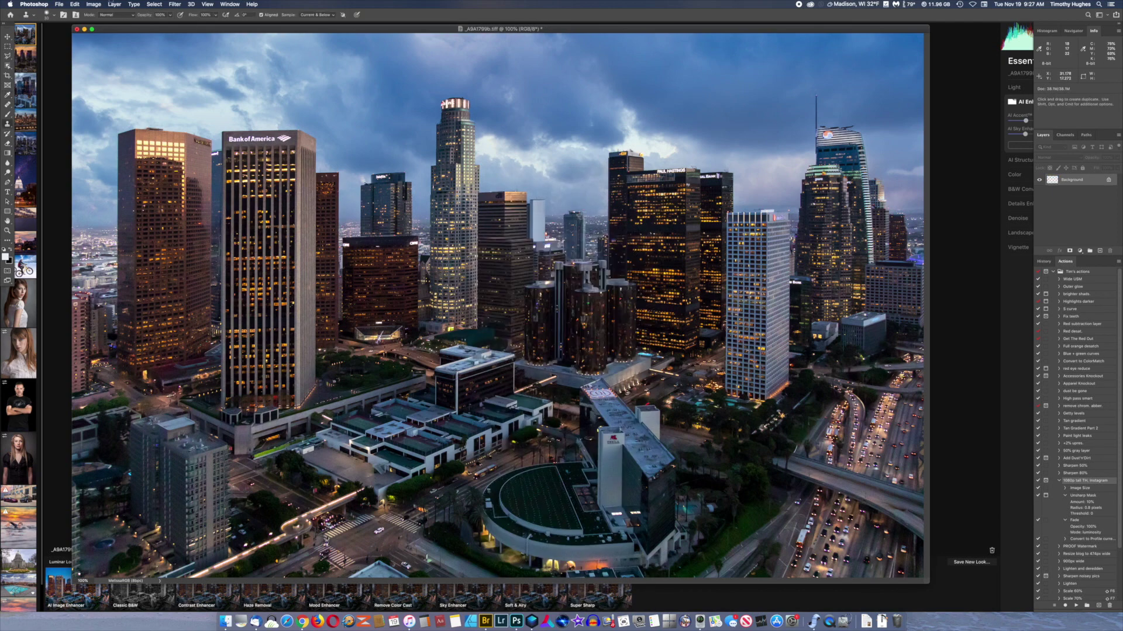
Start saving the image under a new name and choose the Done folder as its destination.
{"action": "left_click", "coordinate": [58, 4]}
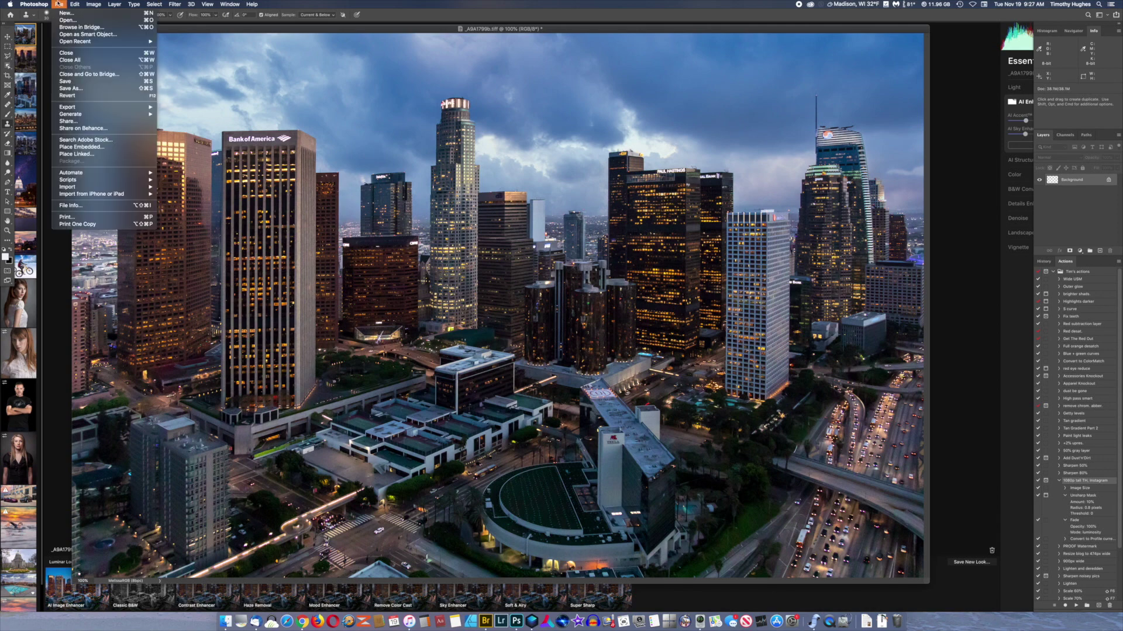
{"action": "left_click", "coordinate": [70, 89]}
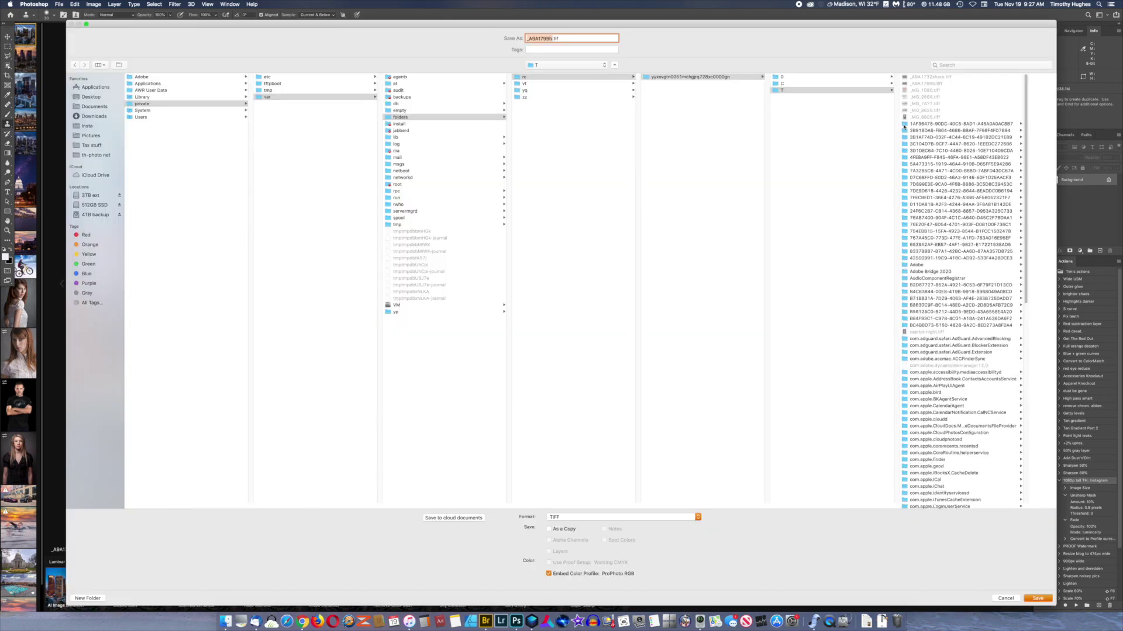
{"action": "left_click", "coordinate": [560, 66]}
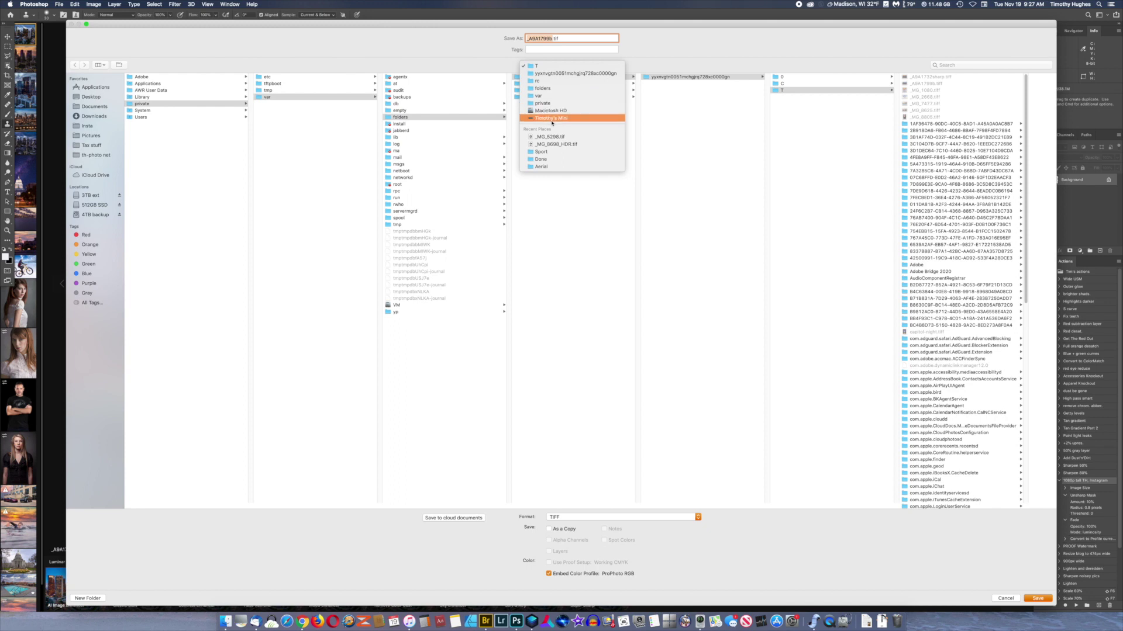
{"action": "left_click", "coordinate": [544, 159]}
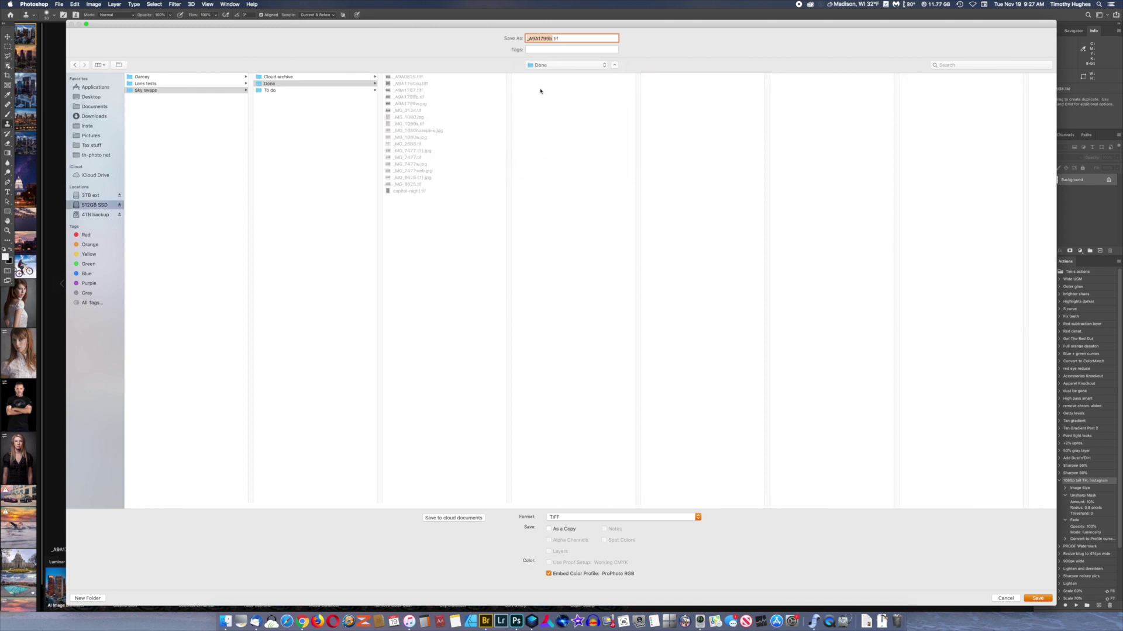
Change the last letter of the file name to c and save the image as a TIFF with LZW compression.
{"action": "left_click", "coordinate": [552, 39]}
{"action": "key", "text": "BackSpace"}
{"action": "type", "text": "c"}
{"action": "left_click", "coordinate": [1037, 598]}
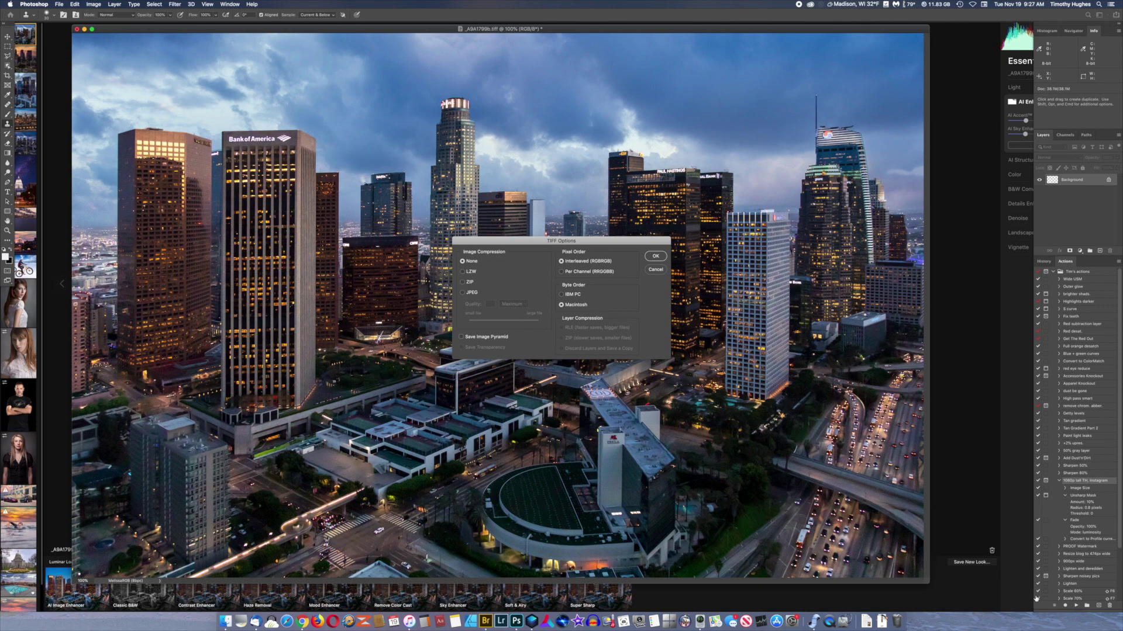
{"action": "left_click", "coordinate": [463, 271]}
{"action": "left_click", "coordinate": [654, 257]}
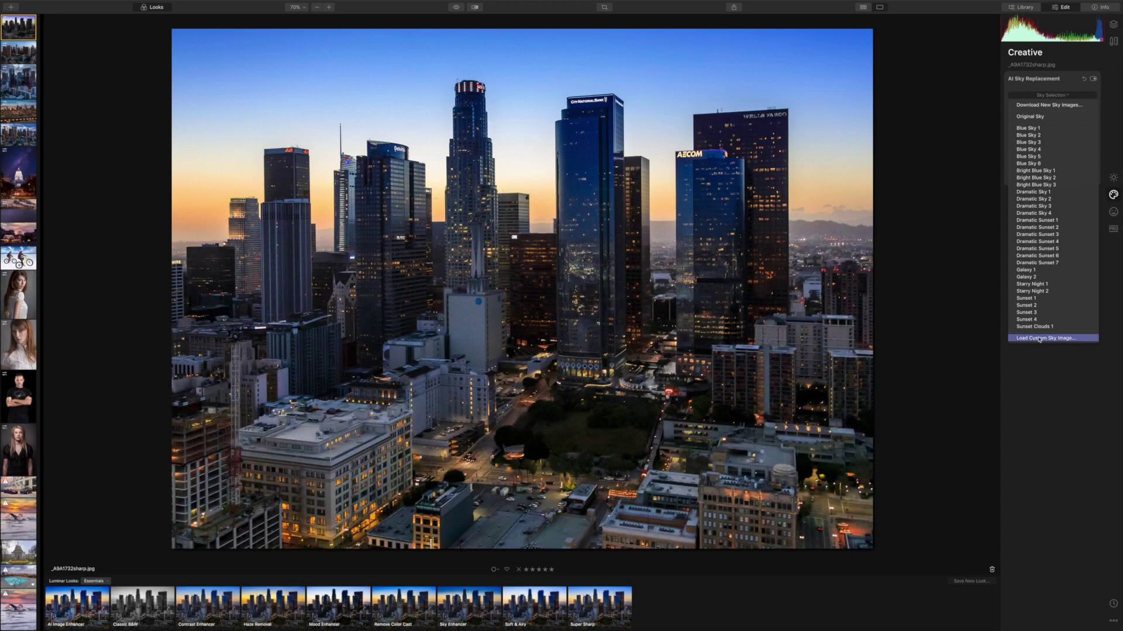
Load _MG_5298.tif as the custom sky for the second skyline photo and raise Horizon Blending to 40.
{"action": "left_click", "coordinate": [1039, 338]}
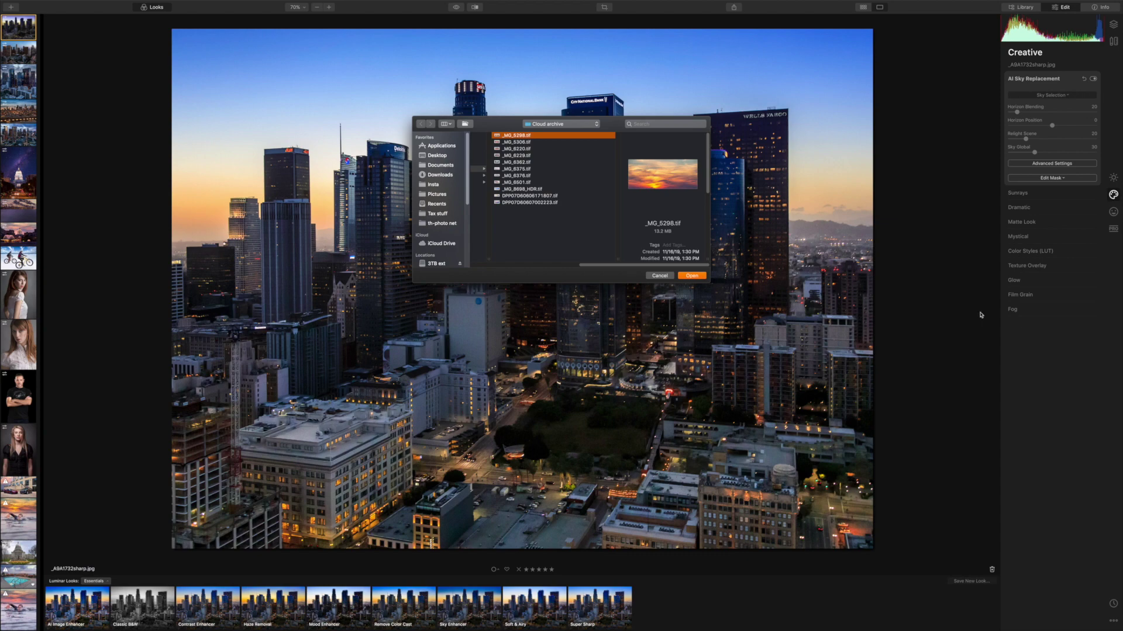
{"action": "left_click", "coordinate": [694, 275]}
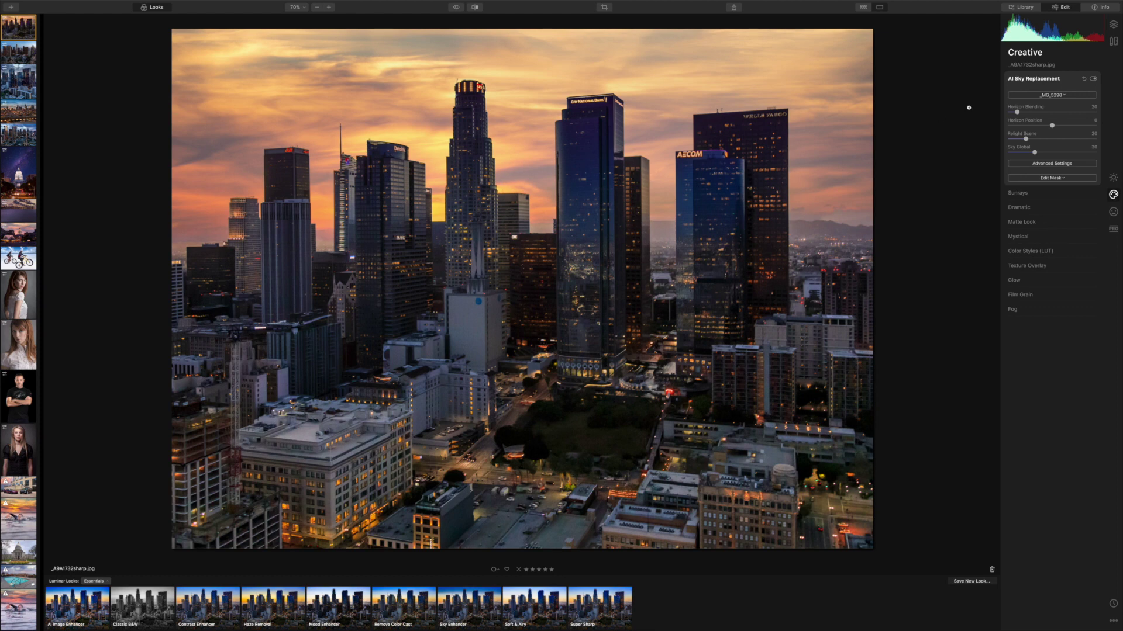
{"action": "left_click_drag", "start_coordinate": [1016, 113], "coordinate": [1017, 113]}
{"action": "left_click_drag", "start_coordinate": [1018, 112], "coordinate": [1026, 111]}
Start a brush mask for AI Sky Replacement and compare the new sunset sky with the original photo.
{"action": "left_click", "coordinate": [1042, 179]}
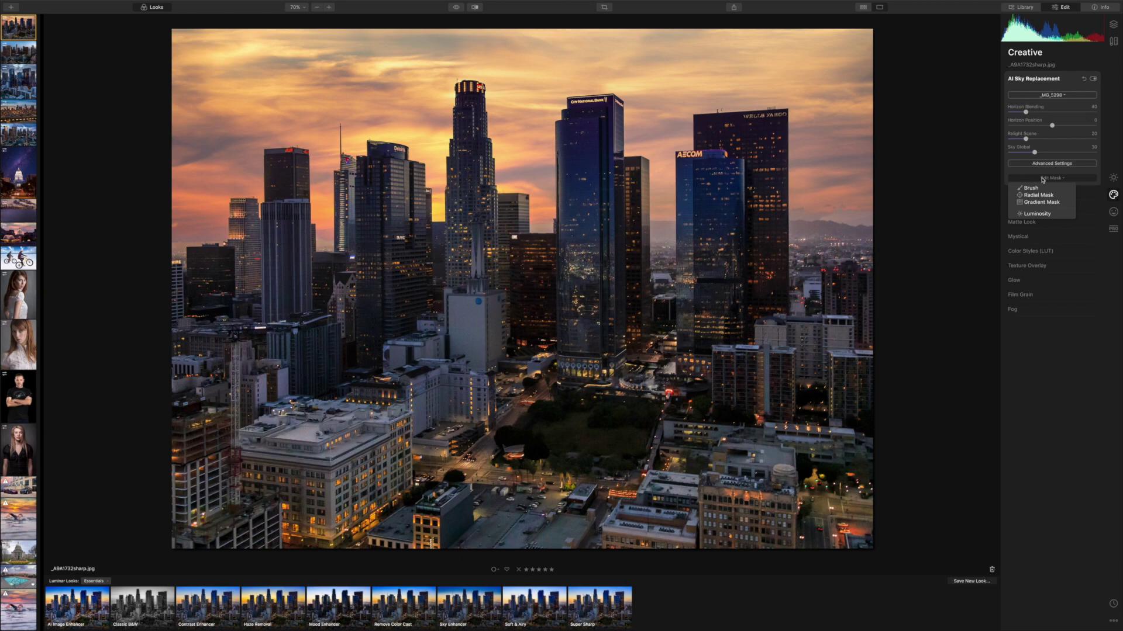
{"action": "left_click", "coordinate": [1039, 189]}
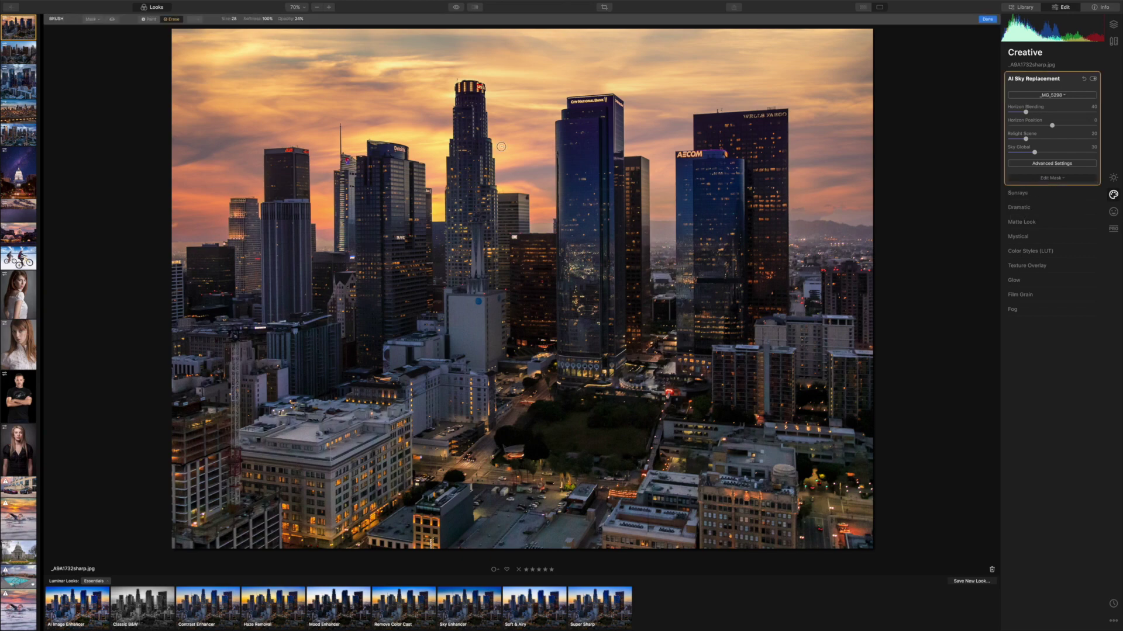
{"action": "left_click", "coordinate": [457, 7]}
{"action": "left_click", "coordinate": [457, 8]}
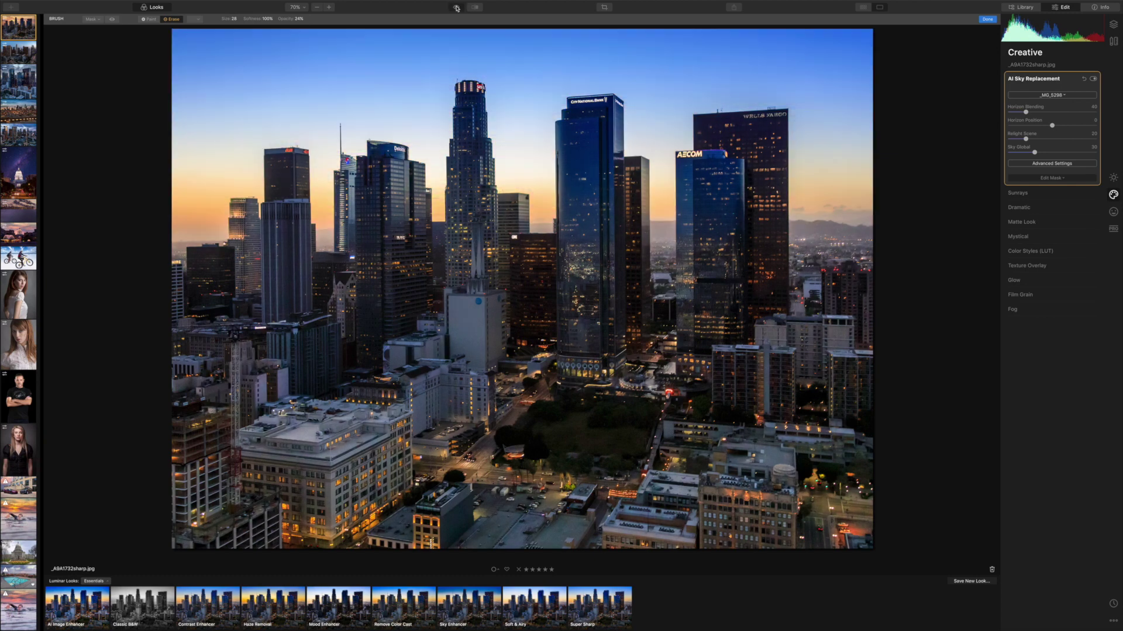
{"action": "left_click", "coordinate": [457, 8]}
{"action": "left_click", "coordinate": [457, 8]}
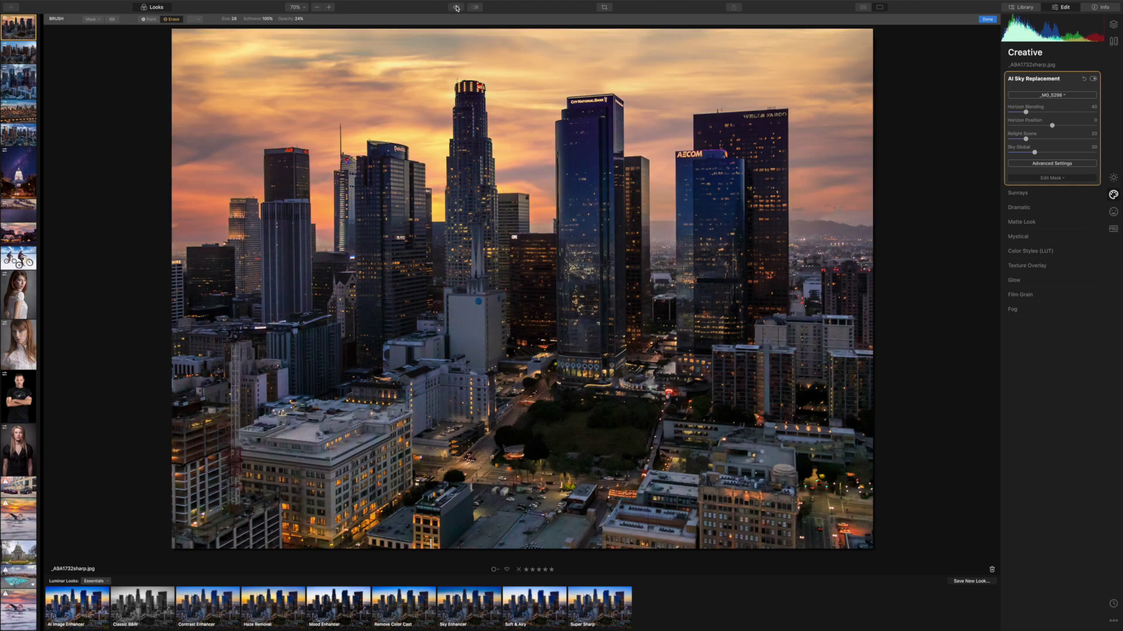
{"action": "left_click", "coordinate": [456, 8]}
Erase a small spot of the sky replacement near the base of the spire tower and inspect it up close.
{"action": "left_click_drag", "start_coordinate": [325, 238], "coordinate": [328, 239]}
{"action": "scroll", "coordinate": [334, 246], "scroll_direction": "up", "scroll_amount": 3}
{"action": "scroll", "coordinate": [334, 247], "scroll_direction": "up", "scroll_amount": 2}
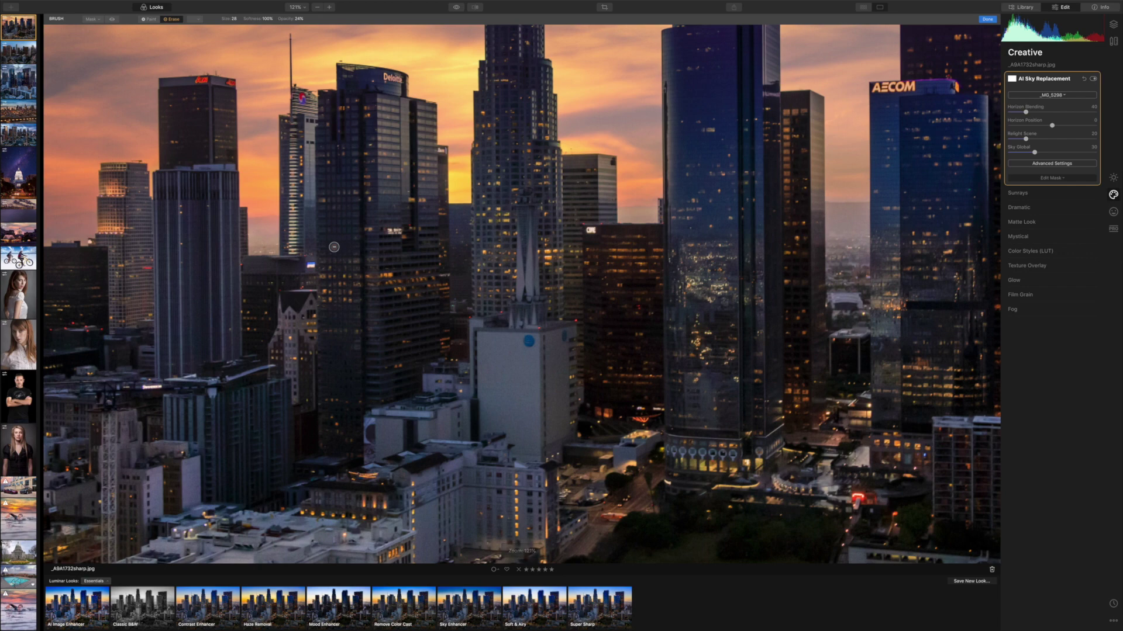
{"action": "scroll", "coordinate": [334, 247], "scroll_direction": "down", "scroll_amount": 5}
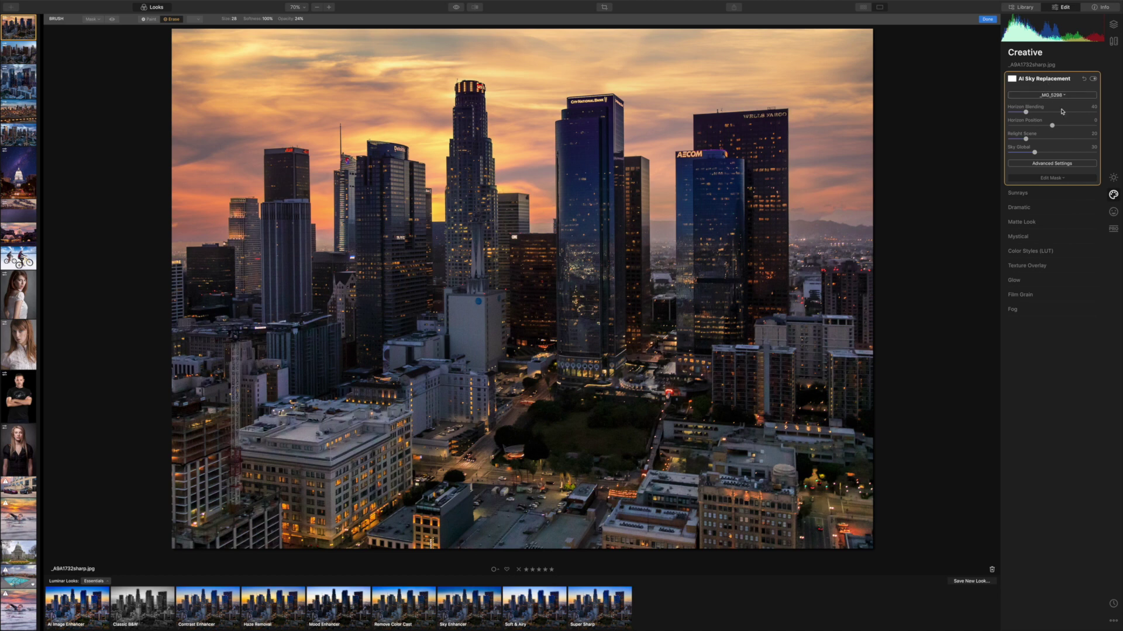
Apply AI Enhance with AI Accent at 10 and AI Sky Enhancer at 20.
{"action": "left_click", "coordinate": [1112, 177]}
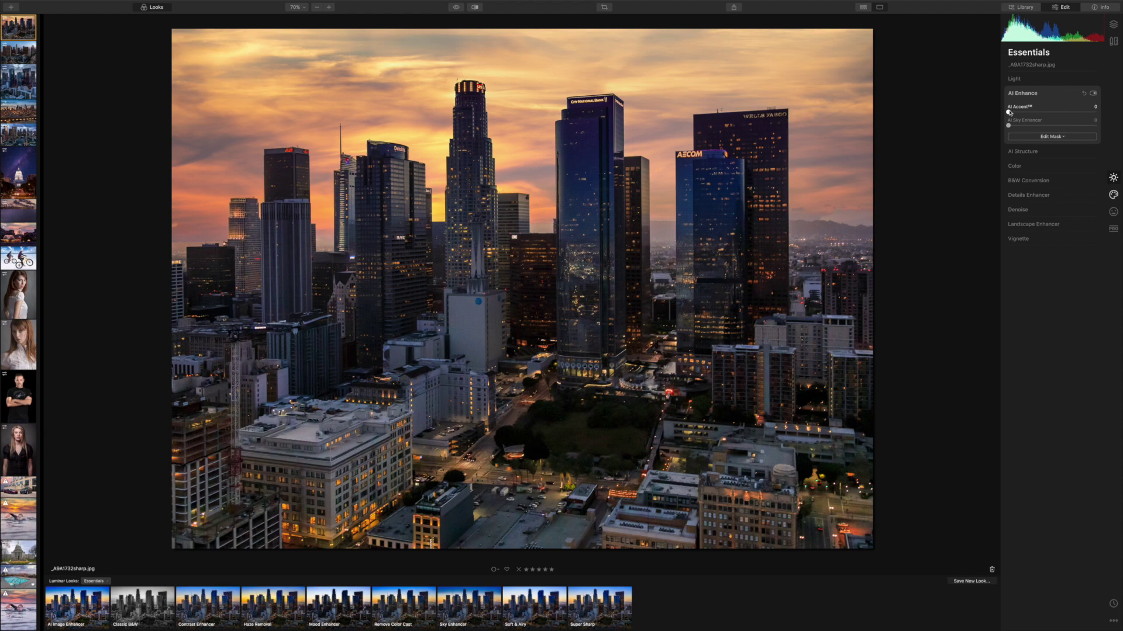
{"action": "mouse_move", "coordinate": [1009, 113]}
{"action": "left_mouse_down"}
{"action": "mouse_move", "coordinate": [1057, 113]}
{"action": "mouse_move", "coordinate": [1020, 115]}
{"action": "left_mouse_up"}
{"action": "mouse_move", "coordinate": [1038, 126]}
{"action": "left_mouse_down"}
{"action": "mouse_move", "coordinate": [1061, 126]}
{"action": "mouse_move", "coordinate": [1026, 126]}
{"action": "left_mouse_up"}
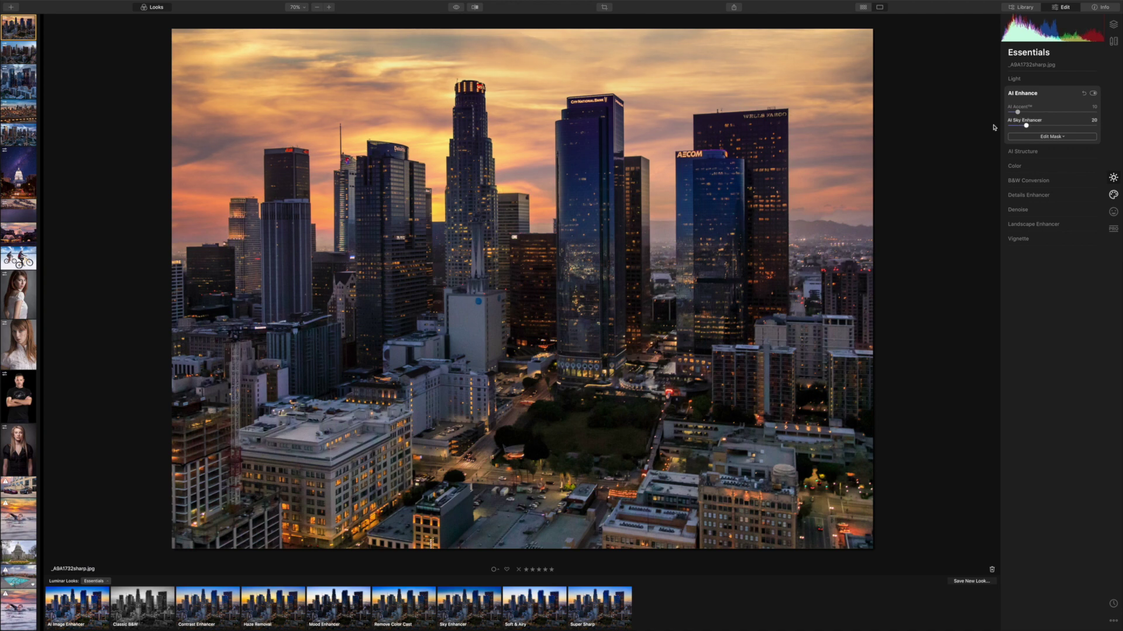
Compare the enhanced sunset version repeatedly with the original photo, checking the sky and buildings.
{"action": "left_click", "coordinate": [455, 7]}
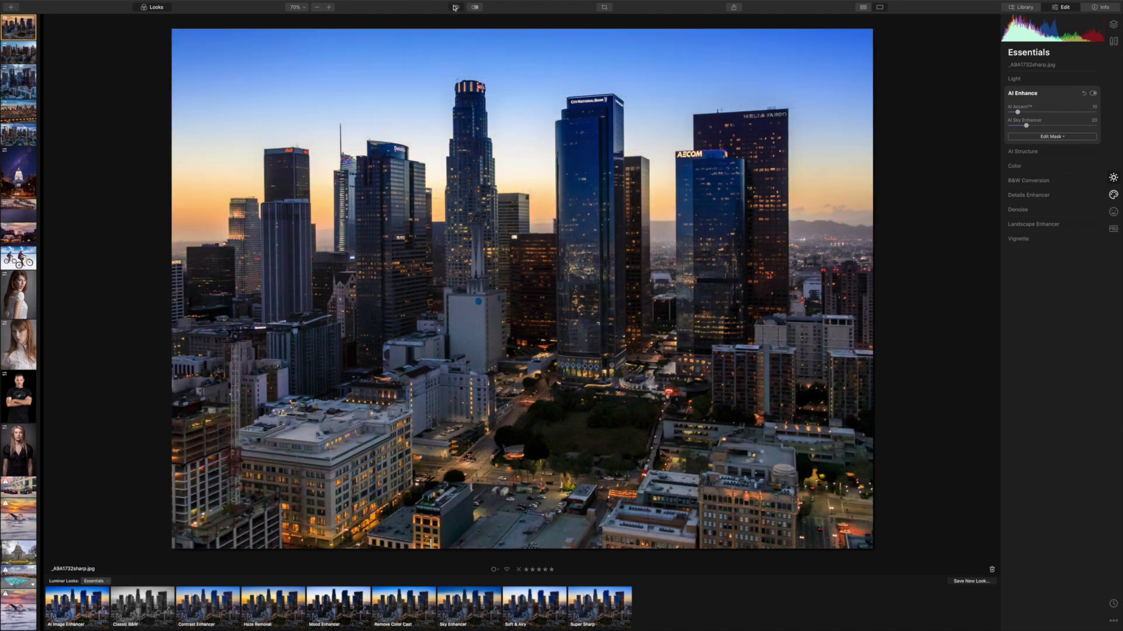
{"action": "left_click", "coordinate": [454, 7]}
{"action": "left_click", "coordinate": [454, 7]}
{"action": "left_click", "coordinate": [455, 7]}
{"action": "left_click", "coordinate": [454, 7]}
{"action": "left_click", "coordinate": [455, 7]}
{"action": "left_click", "coordinate": [454, 7]}
{"action": "left_click", "coordinate": [454, 7]}
{"action": "left_click", "coordinate": [454, 7]}
{"action": "left_click", "coordinate": [454, 7]}
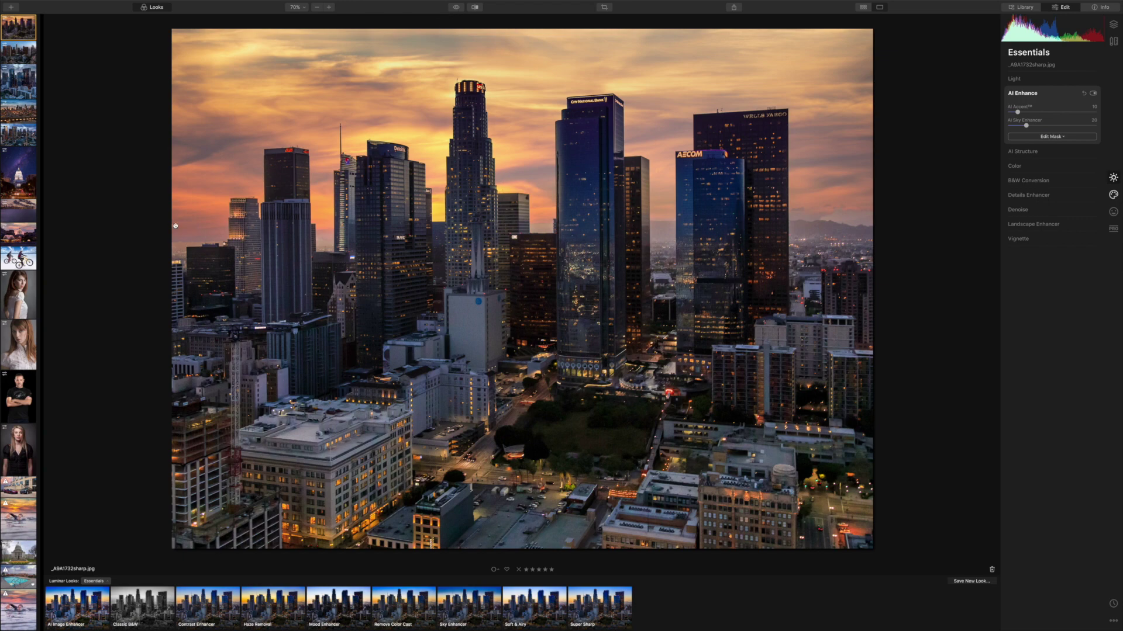
Examine the skyline edges and horizon at 100% zoom and the whole picture at a smaller size.
{"action": "left_click", "coordinate": [107, 239]}
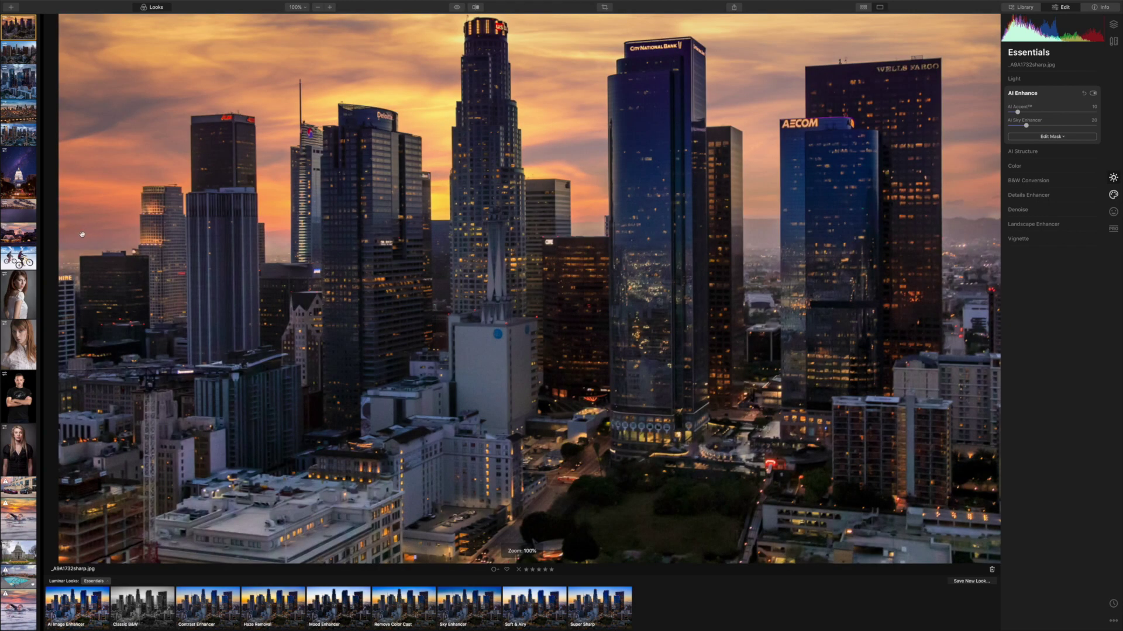
{"action": "left_click_drag", "start_coordinate": [82, 234], "coordinate": [170, 228]}
{"action": "mouse_move", "coordinate": [141, 179]}
{"action": "left_mouse_down"}
{"action": "mouse_move", "coordinate": [140, 249]}
{"action": "mouse_move", "coordinate": [140, 188]}
{"action": "left_mouse_up"}
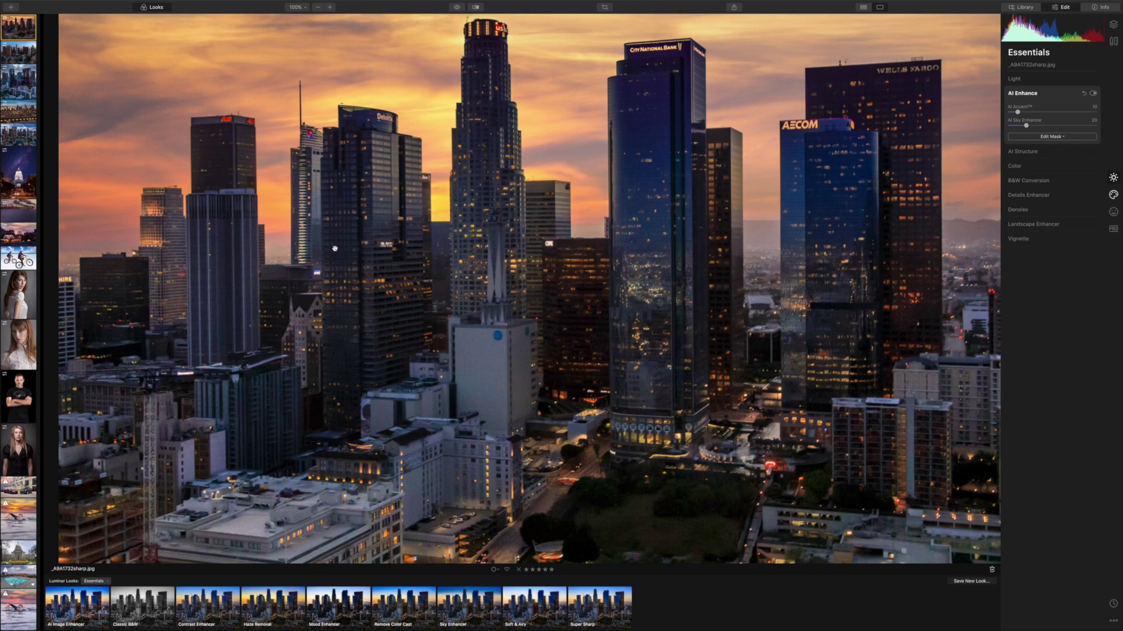
{"action": "left_click", "coordinate": [332, 249]}
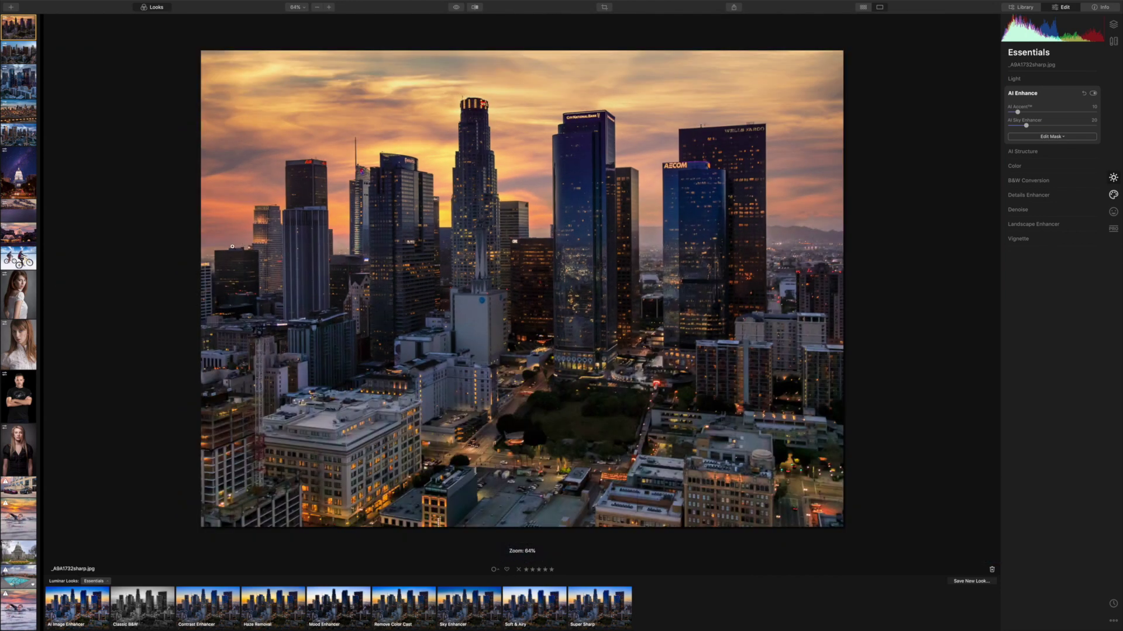
{"action": "key", "text": "super+equal"}
{"action": "key", "text": "super+minus"}
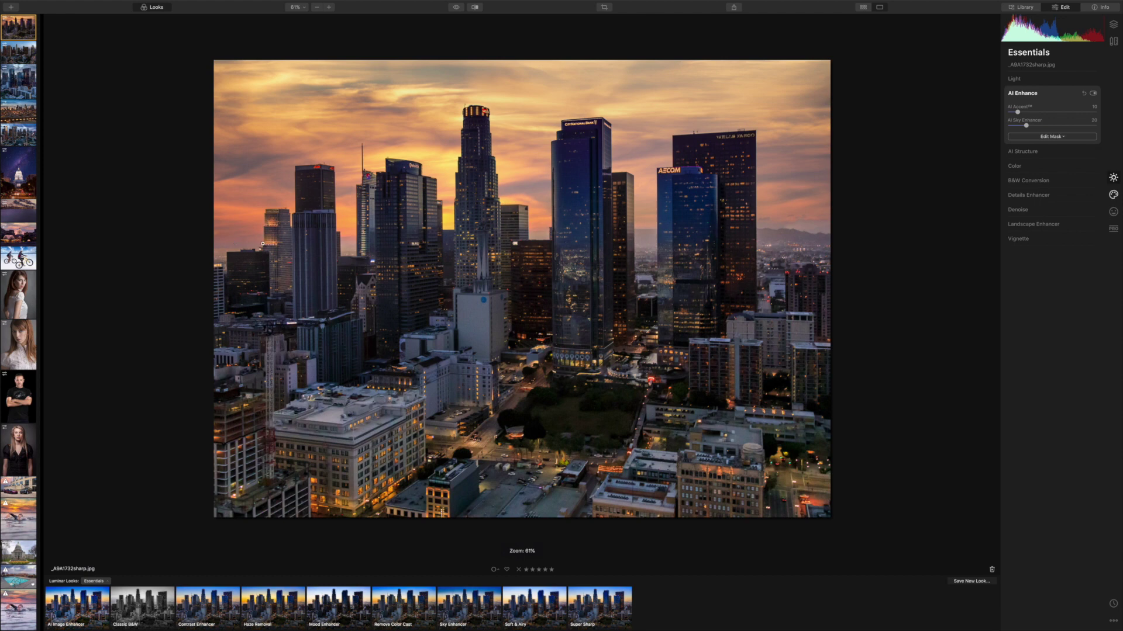
Send the edited sunset skyline image to Photoshop.
{"action": "mouse_move", "coordinate": [111, 3]}
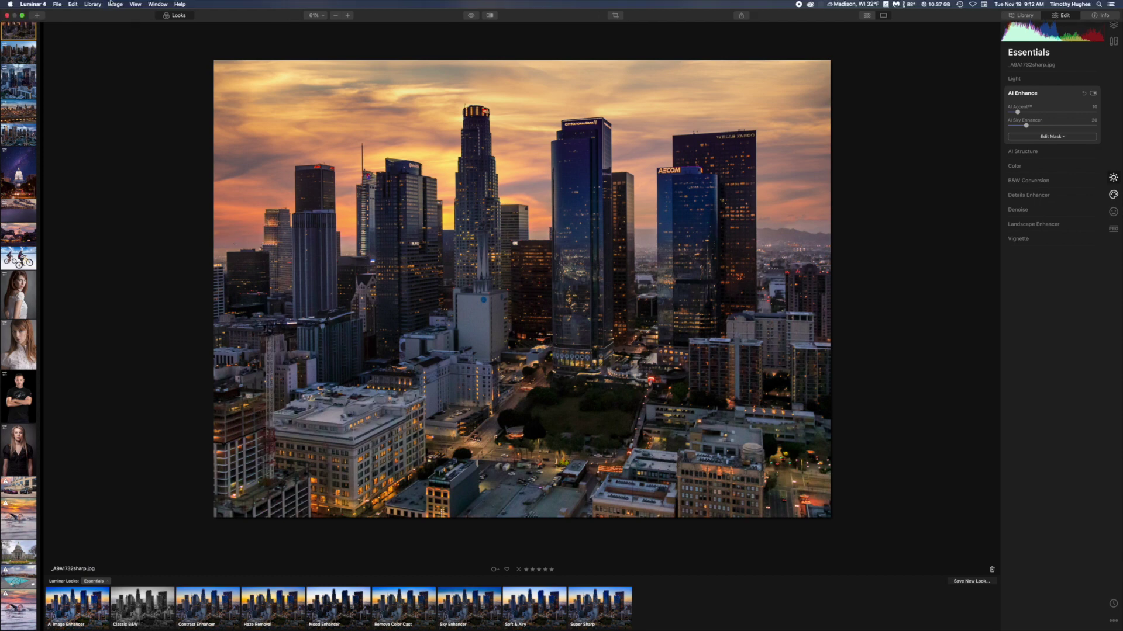
{"action": "left_click", "coordinate": [73, 3]}
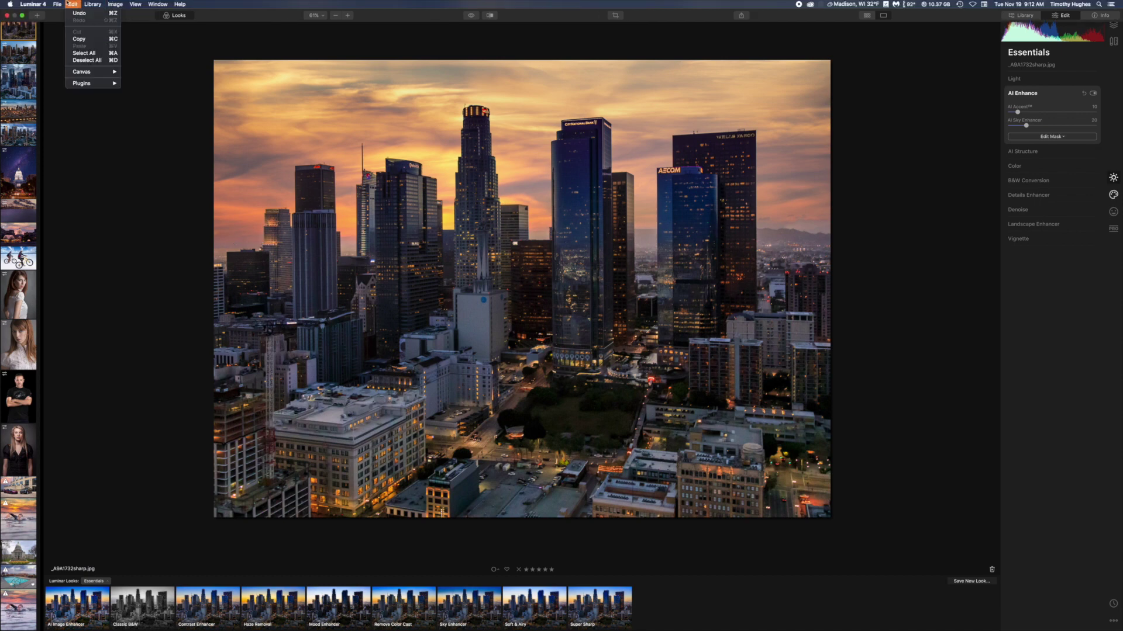
{"action": "mouse_move", "coordinate": [56, 3]}
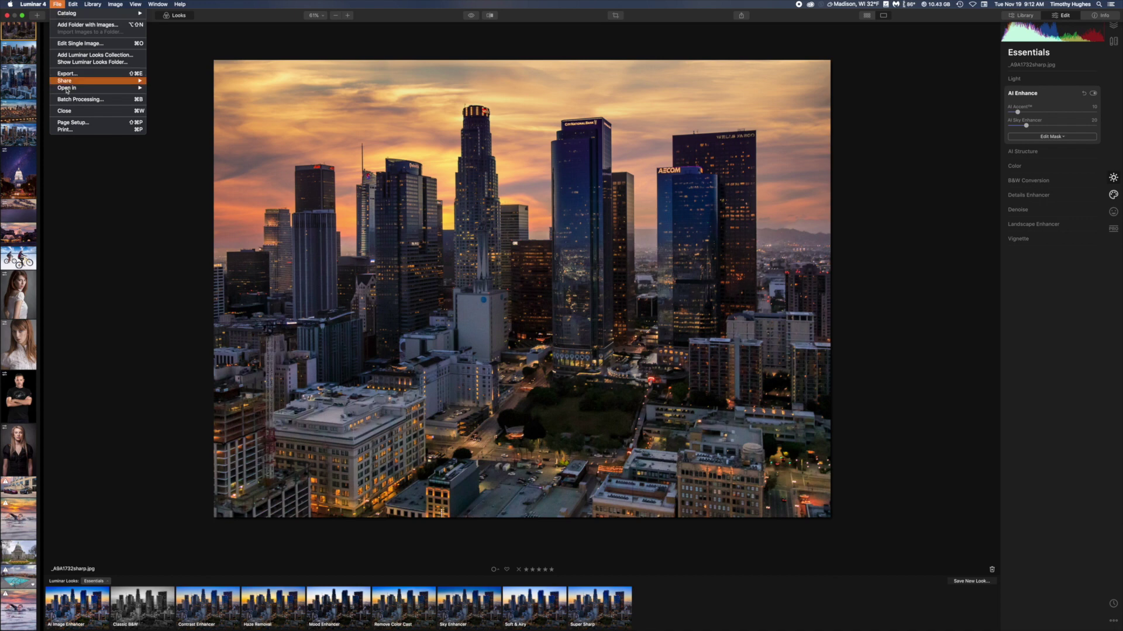
{"action": "mouse_move", "coordinate": [116, 88]}
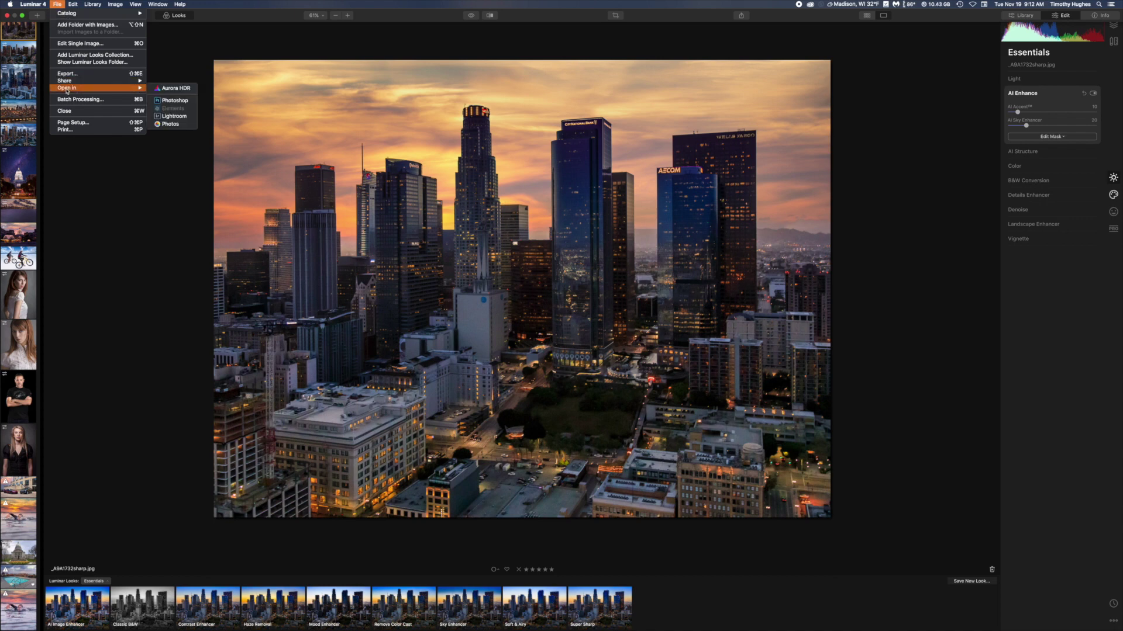
{"action": "left_click", "coordinate": [175, 101]}
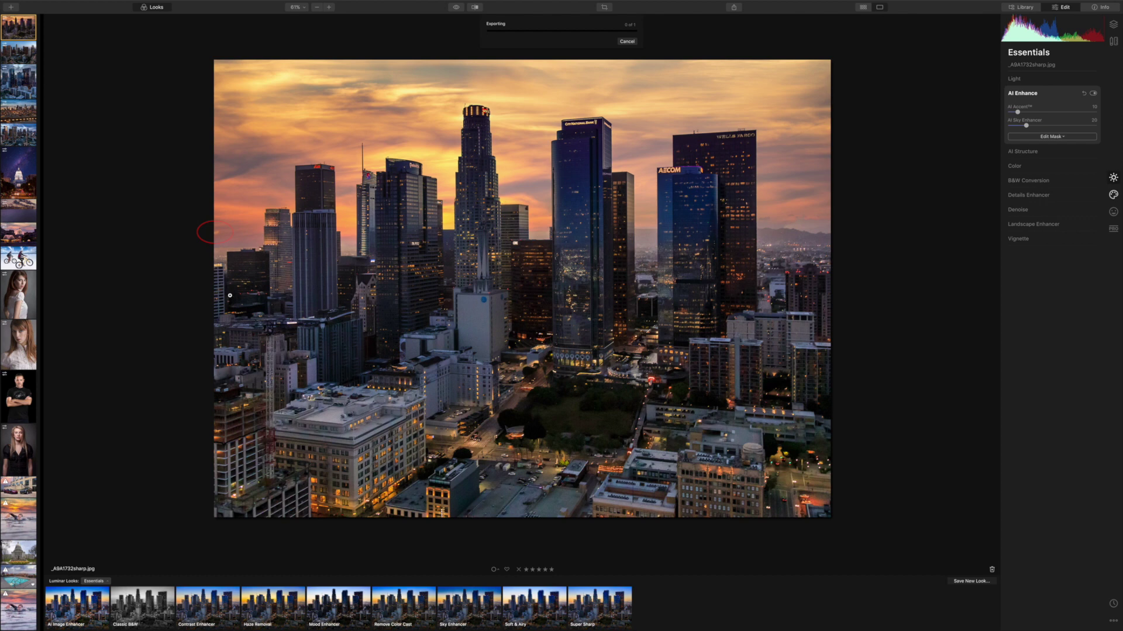